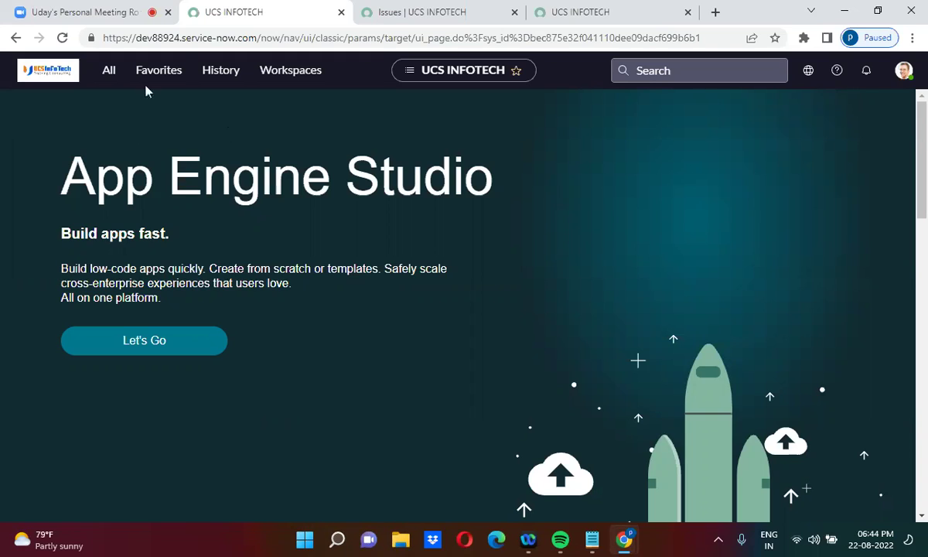
# Open System UI > Form Sections by filtering the navigator with 'form s', then return to the Issues list.
pyautogui.click(112, 70)
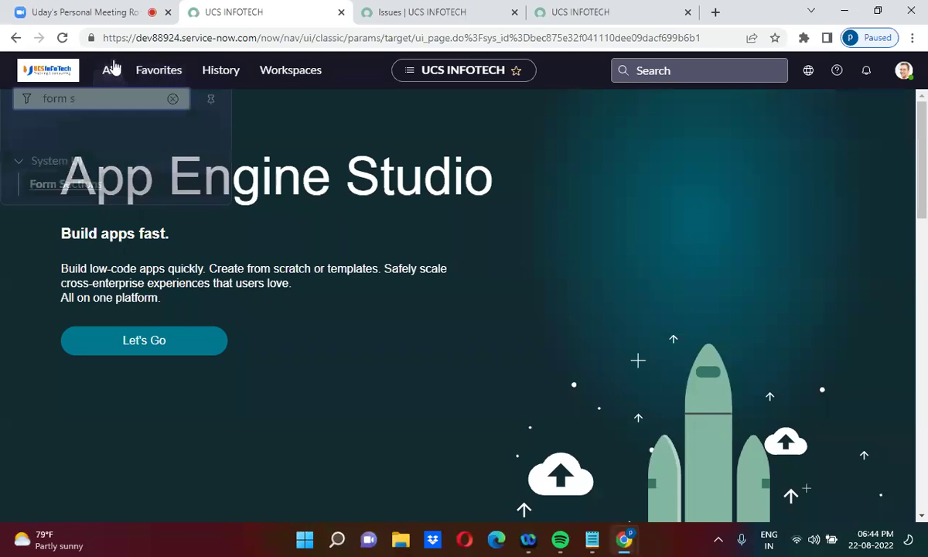
pyautogui.tripleClick(88, 109)
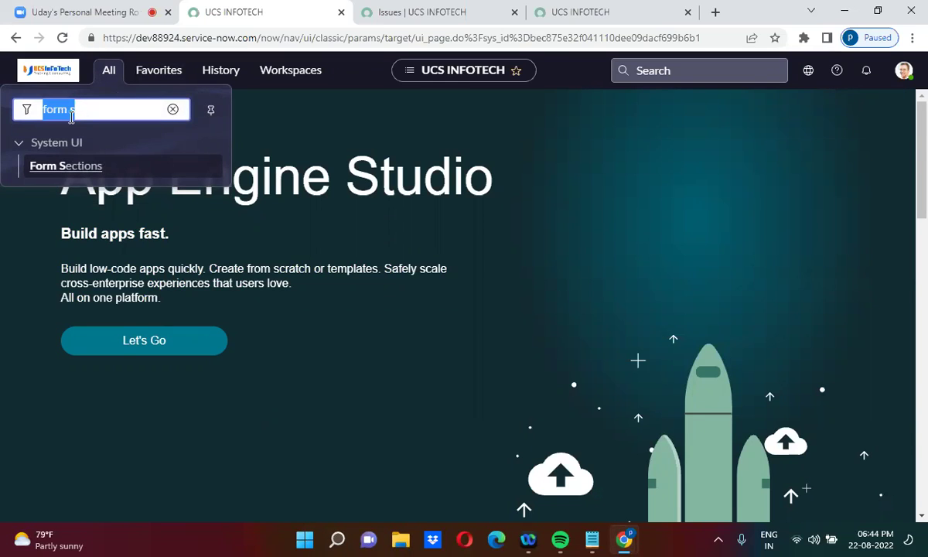
pyautogui.click(85, 166)
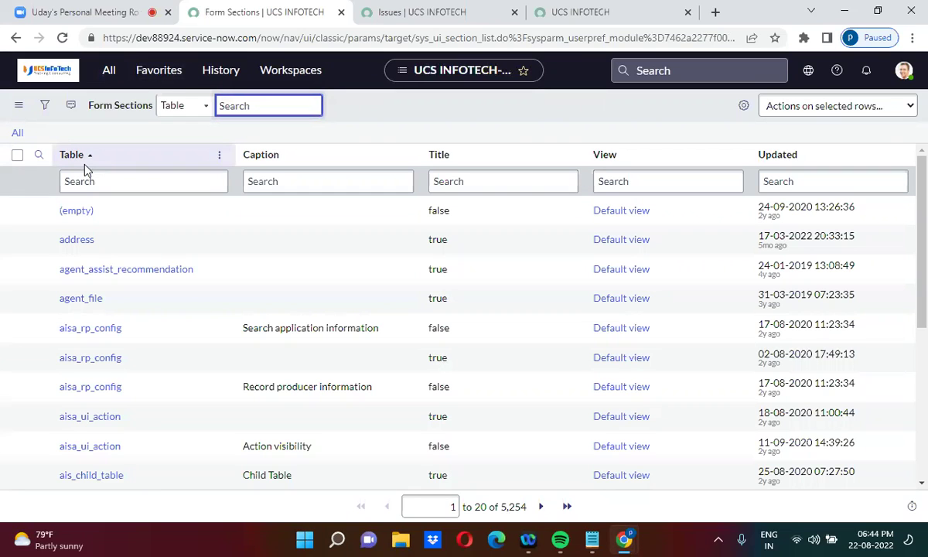
pyautogui.click(438, 8)
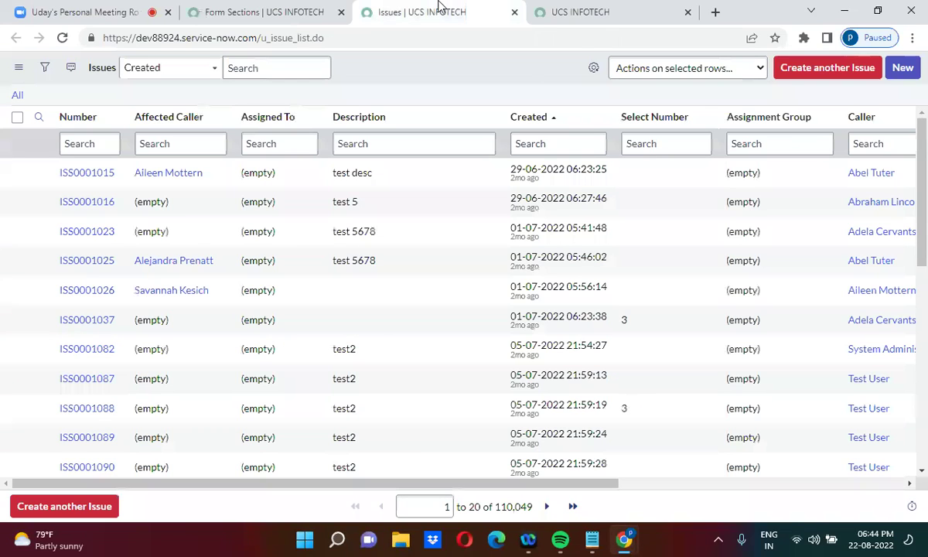
# Return to issue ISS0001015 and open Configure > Form Layout for its Australia view.
pyautogui.click(560, 10)
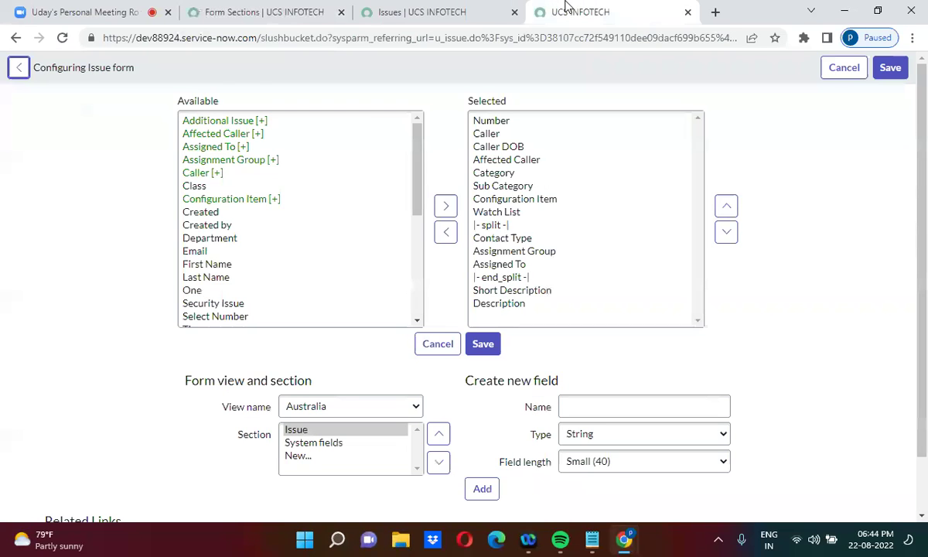
pyautogui.click(15, 37)
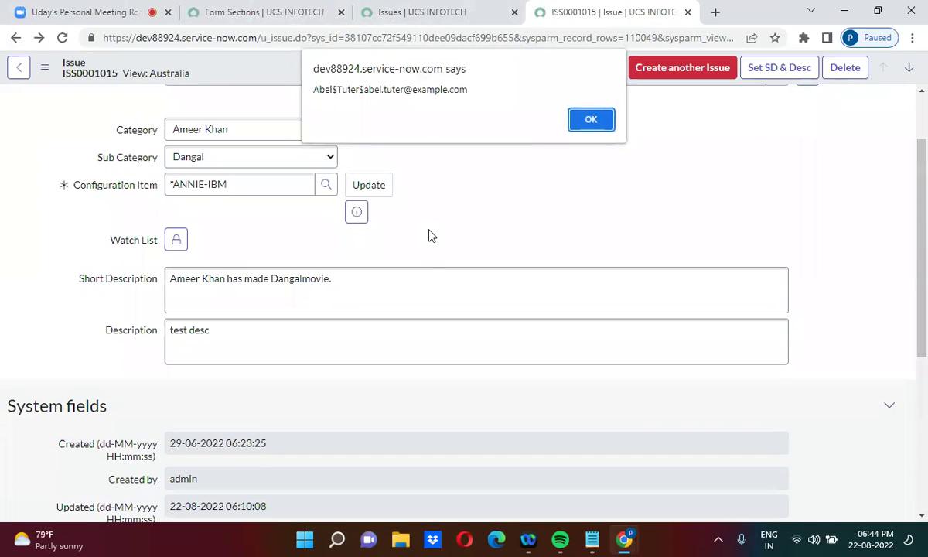
pyautogui.click(589, 120)
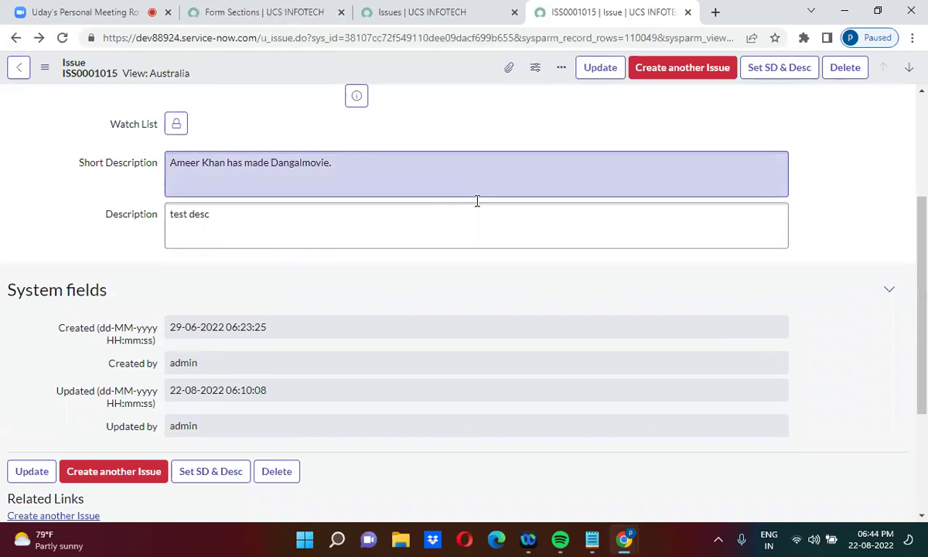
pyautogui.rightClick(440, 73)
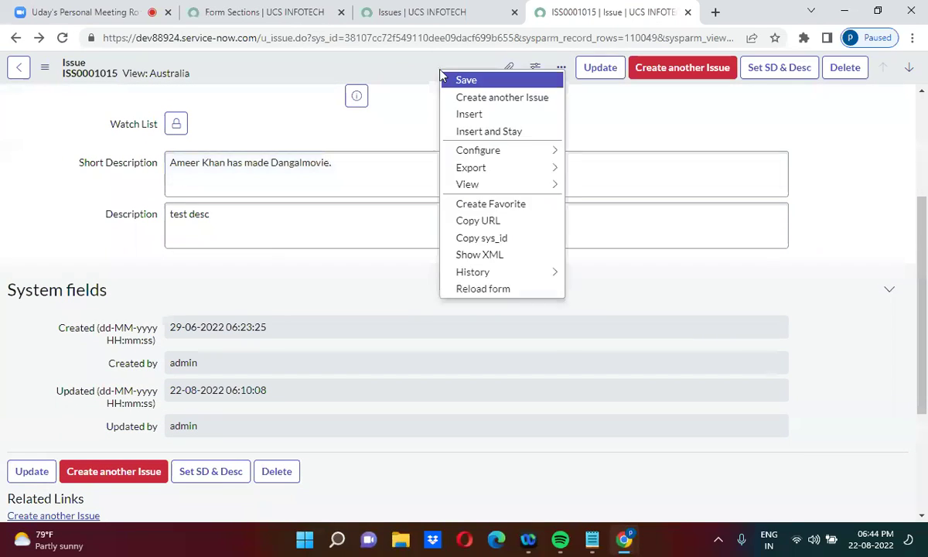
pyautogui.moveTo(468, 150)
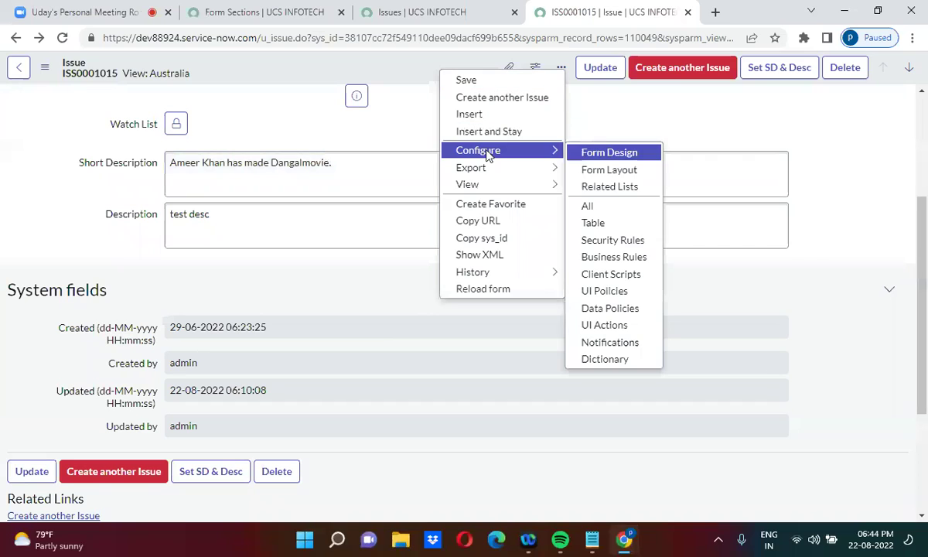
pyautogui.click(609, 170)
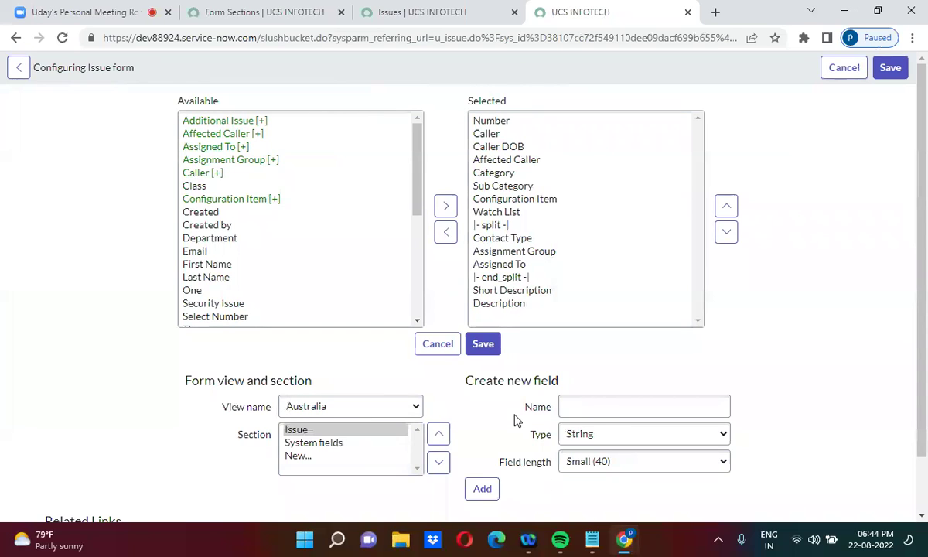
pyautogui.scroll(-1, 516, 420)
# Create a new form section captioned 'Required Fields'.
pyautogui.click(305, 427)
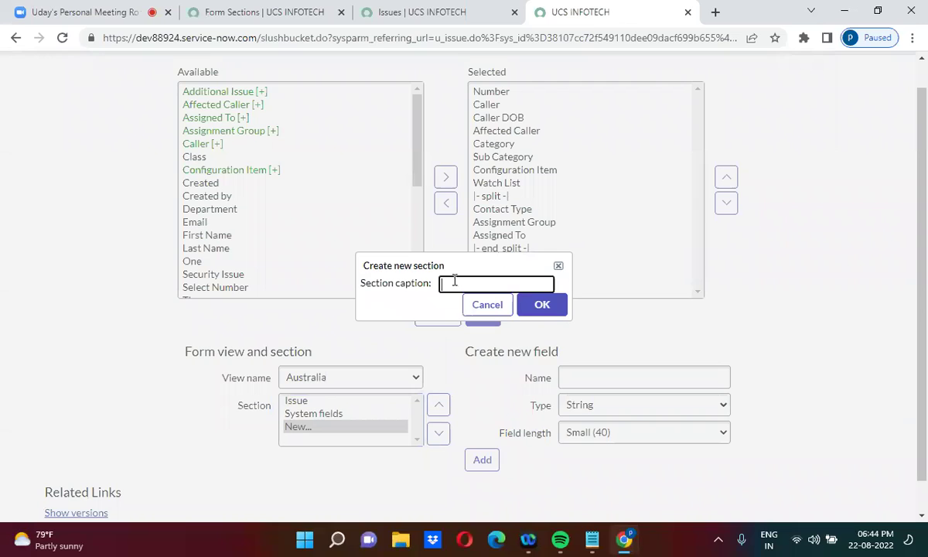
pyautogui.click(454, 282)
pyautogui.write('Required Fields')
pyautogui.click(558, 310)
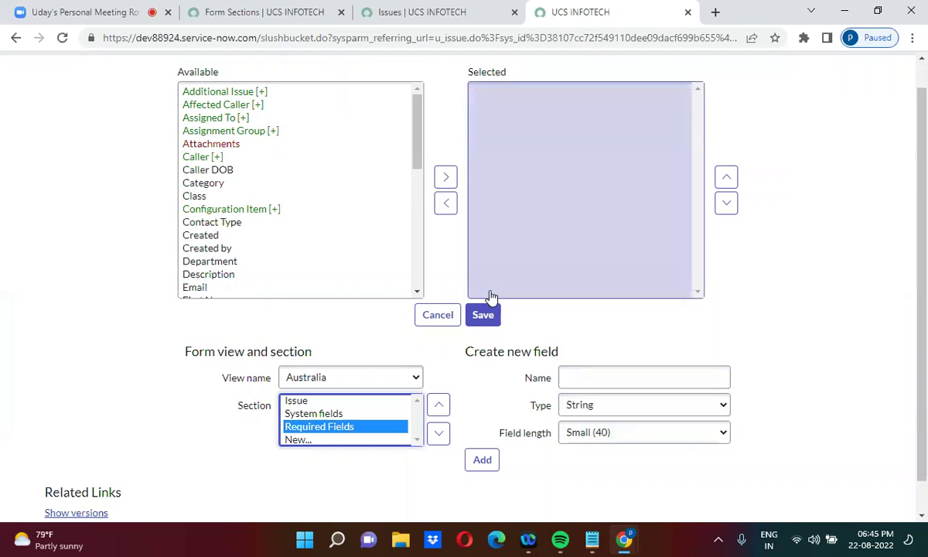
# Add Caller DOB, Category and Configuration Item to Required Fields and save the layout.
pyautogui.doubleClick(216, 170)
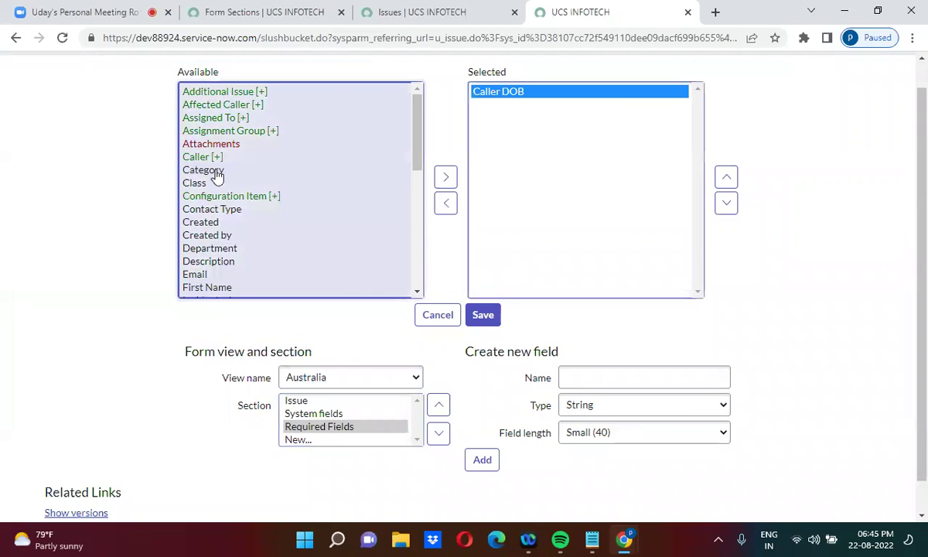
pyautogui.doubleClick(216, 172)
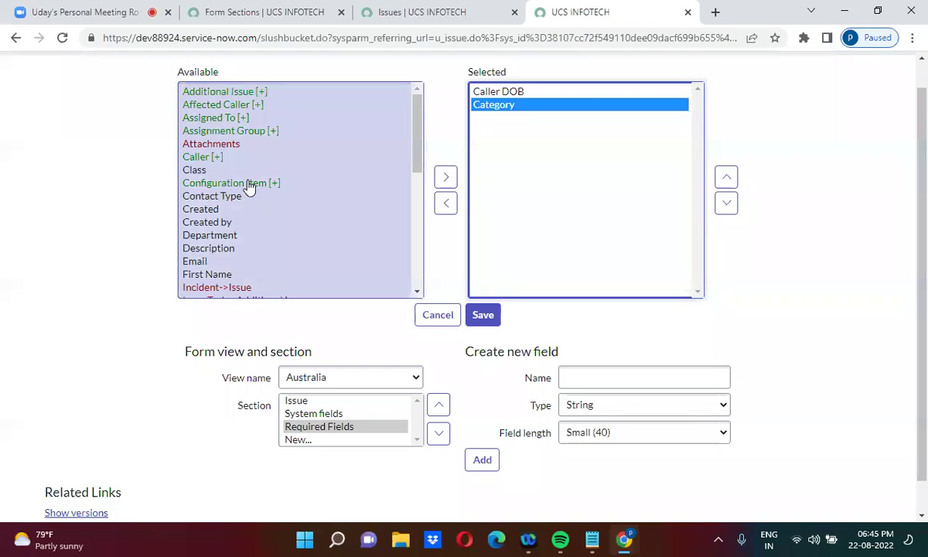
pyautogui.doubleClick(249, 186)
pyautogui.click(494, 321)
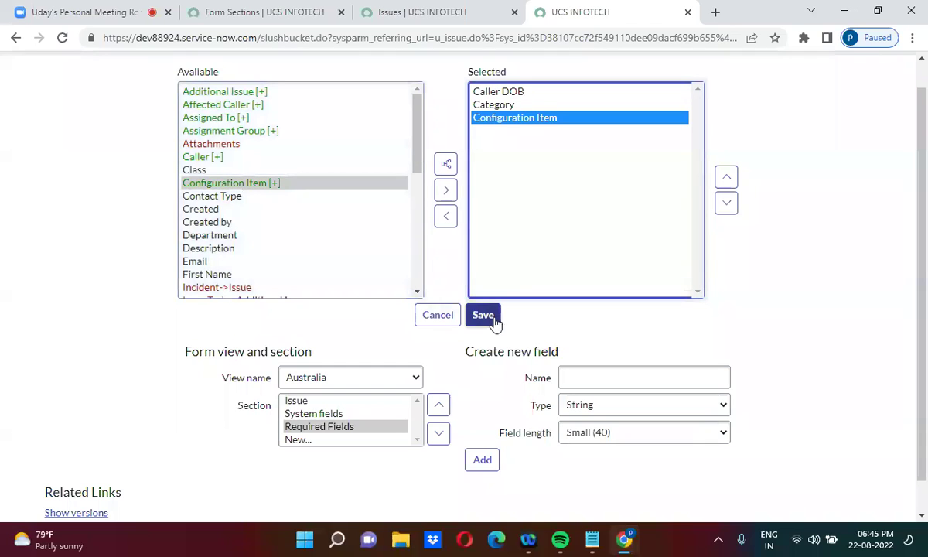
pyautogui.click(495, 321)
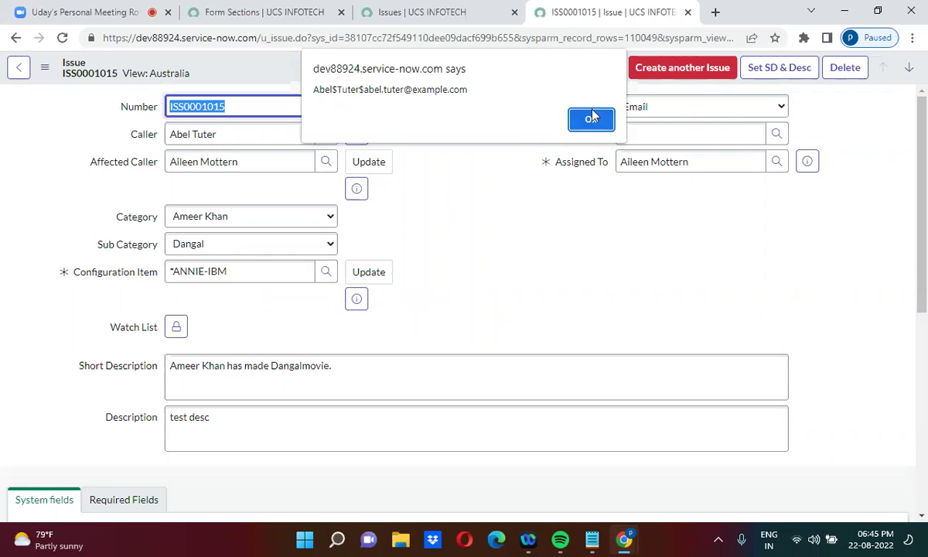
pyautogui.click(591, 117)
# Filter the Form Sections list by table u_issue, copied from the issue's URL.
pyautogui.click(524, 263)
pyautogui.scroll(-1, 523, 265)
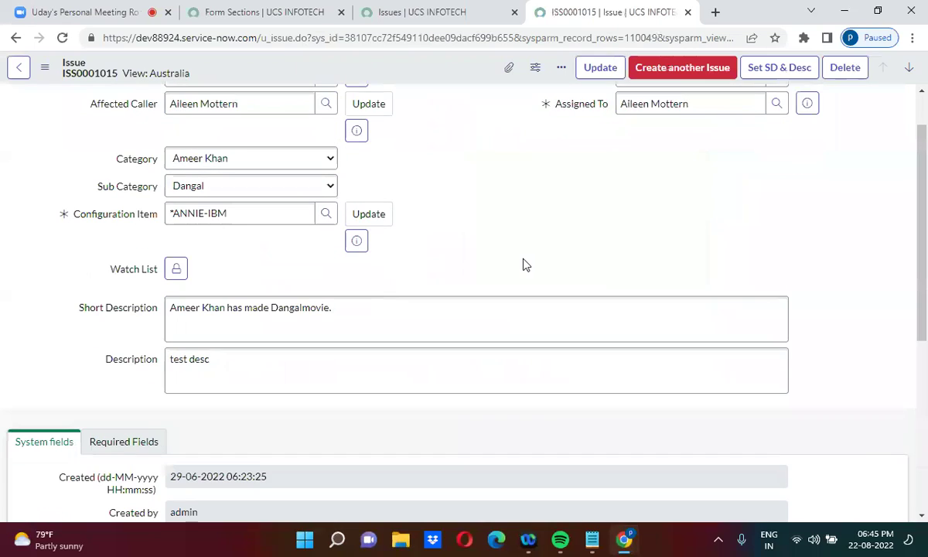
pyautogui.doubleClick(274, 39)
pyautogui.hotkey('ctrl', 'c')
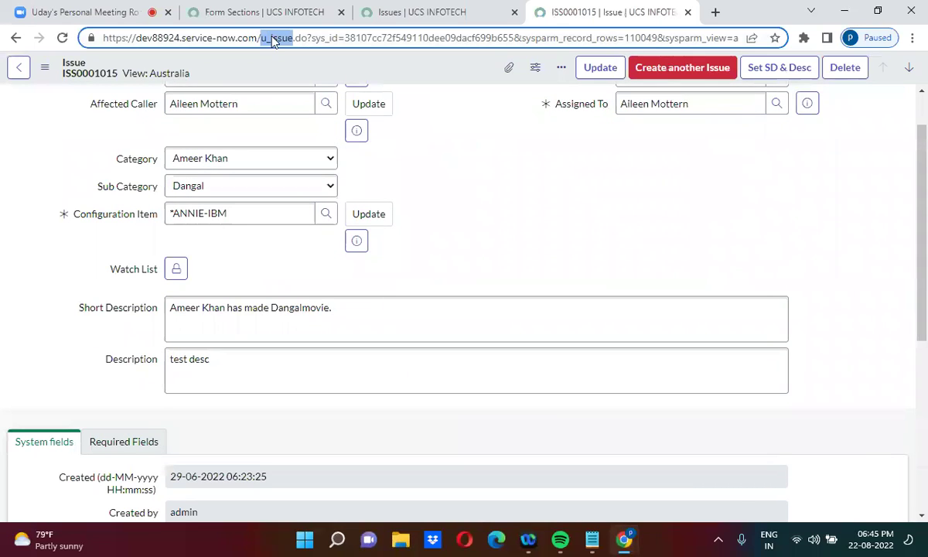
pyautogui.click(292, 9)
pyautogui.click(107, 189)
pyautogui.hotkey('ctrl', 'v')
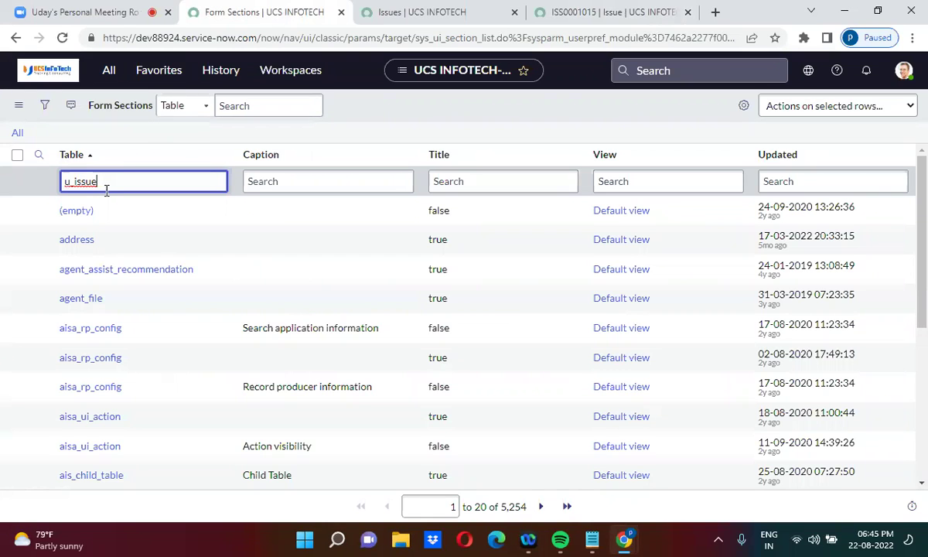
pyautogui.press('Return')
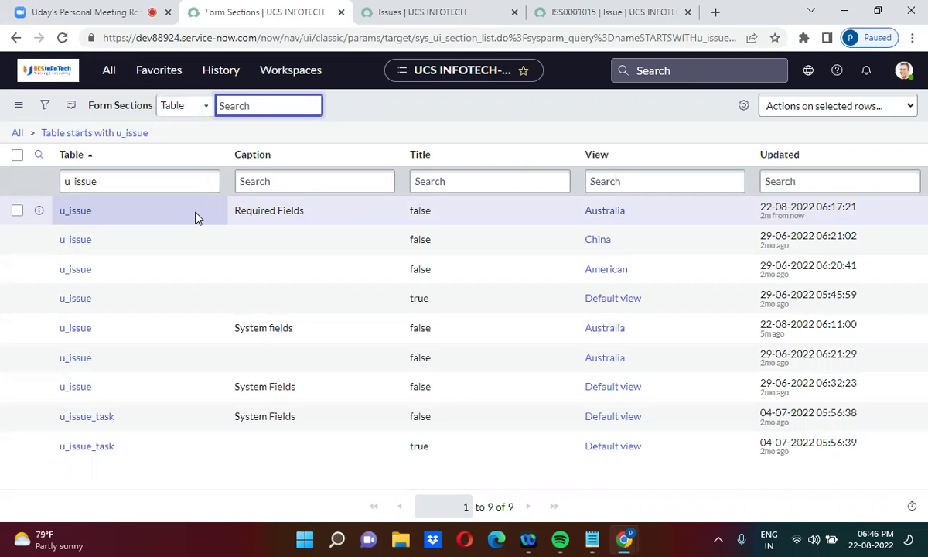
pyautogui.click(400, 115)
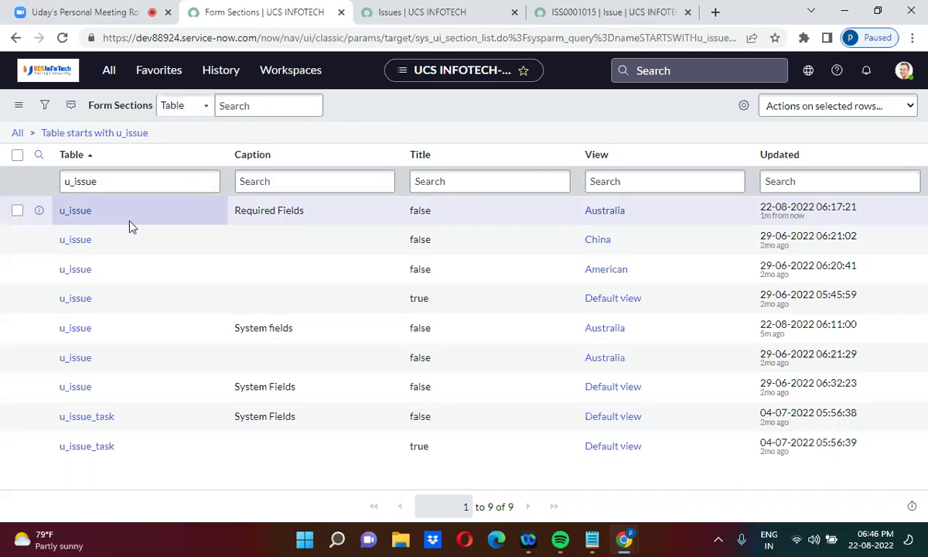
# Open Configure > Form Design for the Issue [u_issue] table from issue ISS0001015.
pyautogui.click(570, 8)
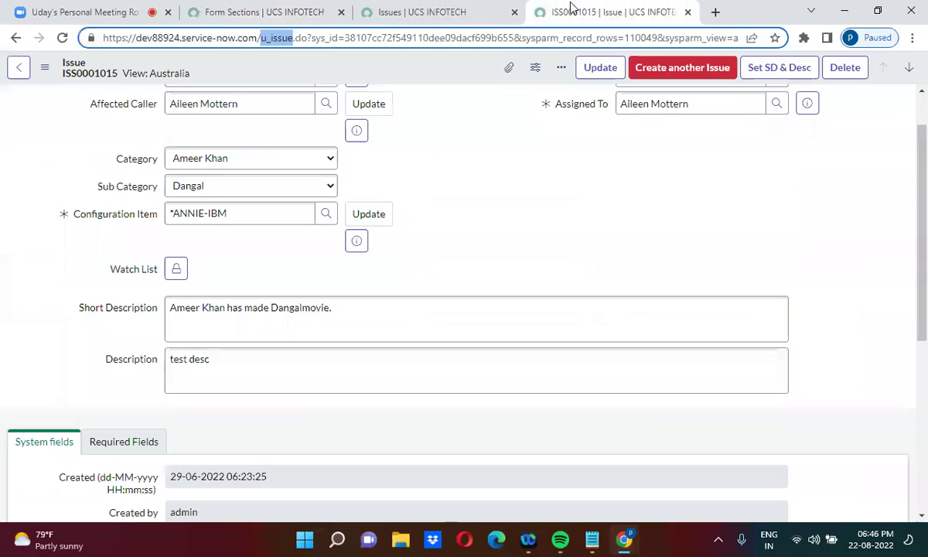
pyautogui.rightClick(425, 75)
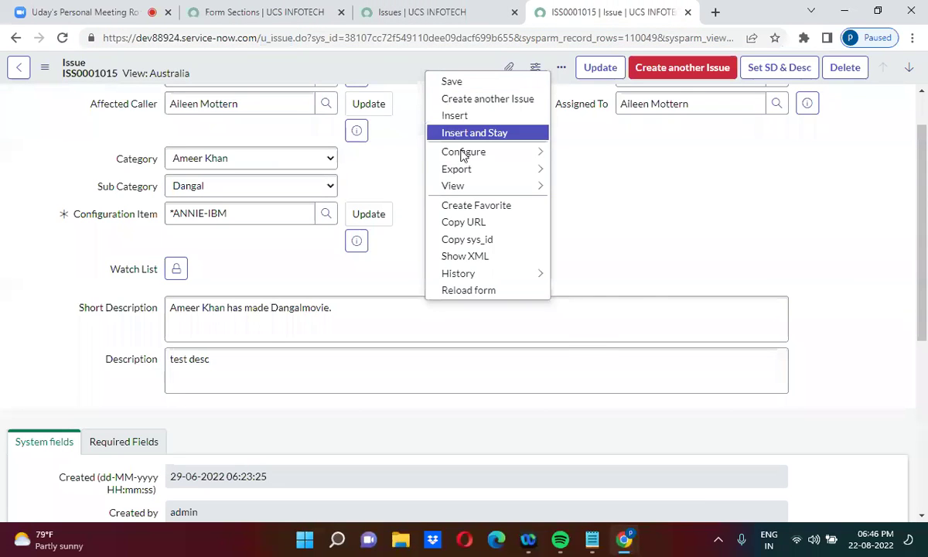
pyautogui.moveTo(463, 152)
pyautogui.click(568, 153)
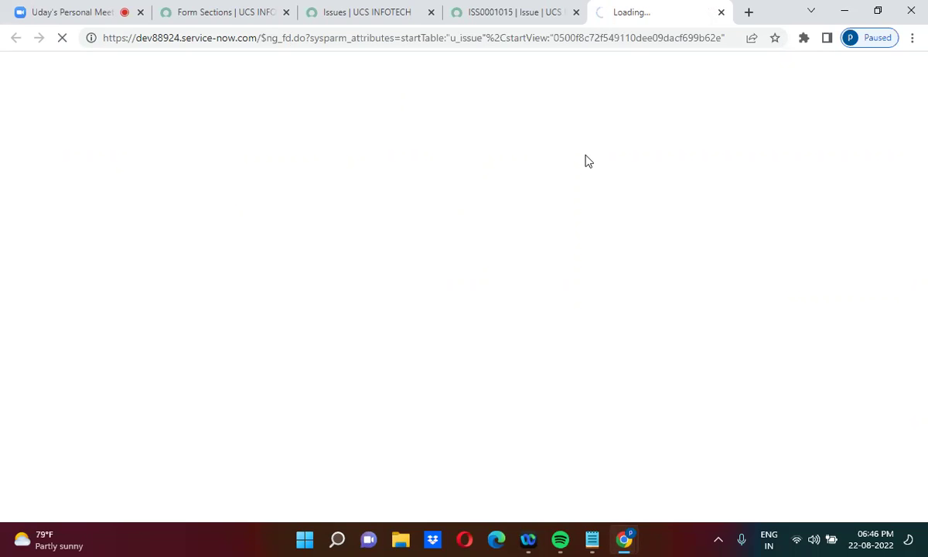
pyautogui.click(232, 11)
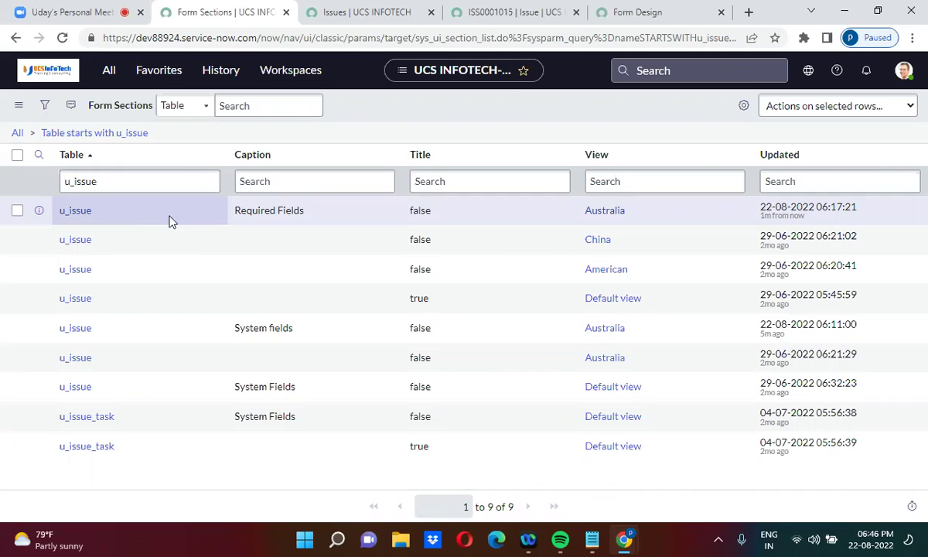
pyautogui.click(647, 13)
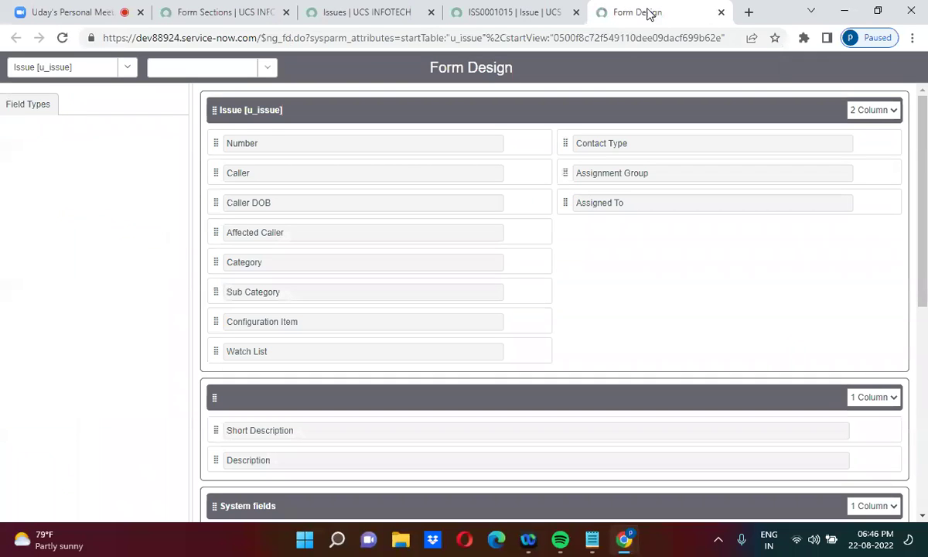
# Delete the Required Fields section from the Australia view in Form Design and save.
pyautogui.moveTo(923, 253); pyautogui.dragTo(925, 398)
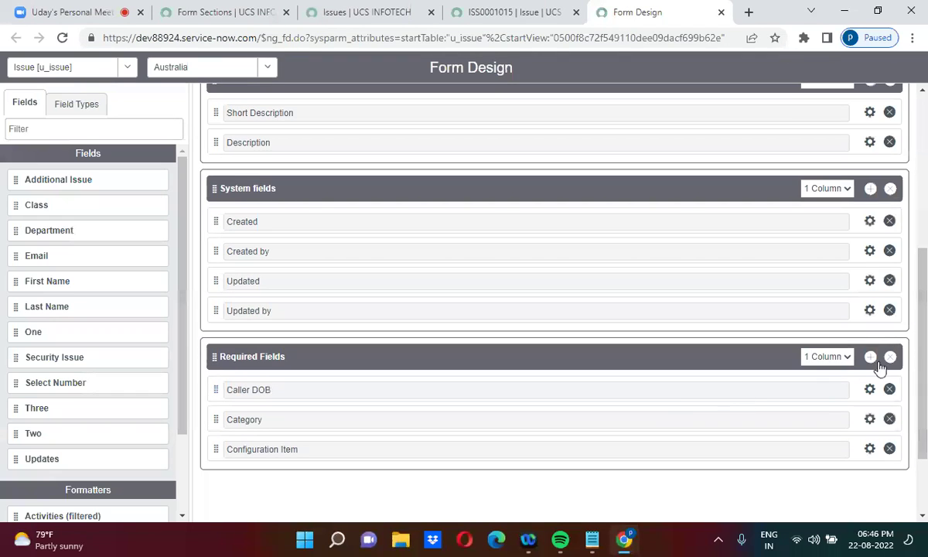
pyautogui.click(889, 359)
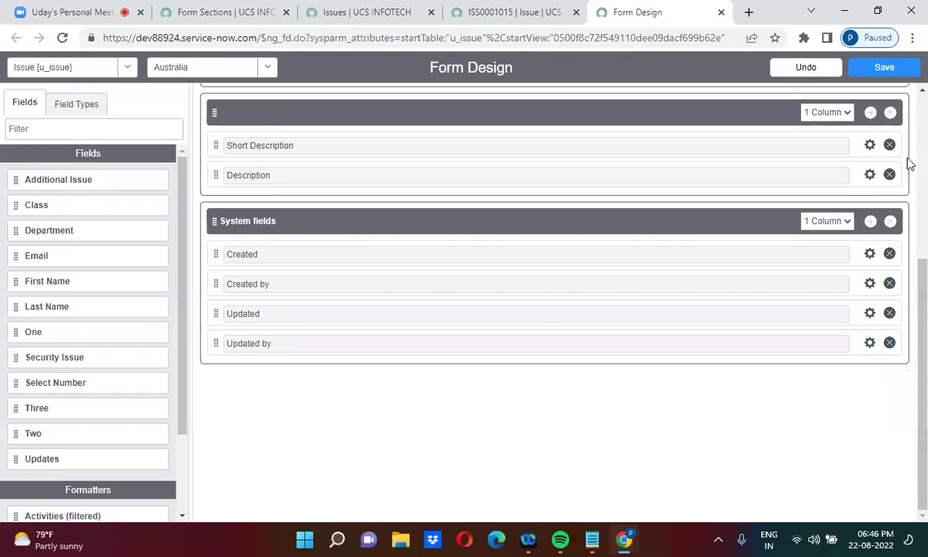
pyautogui.click(895, 71)
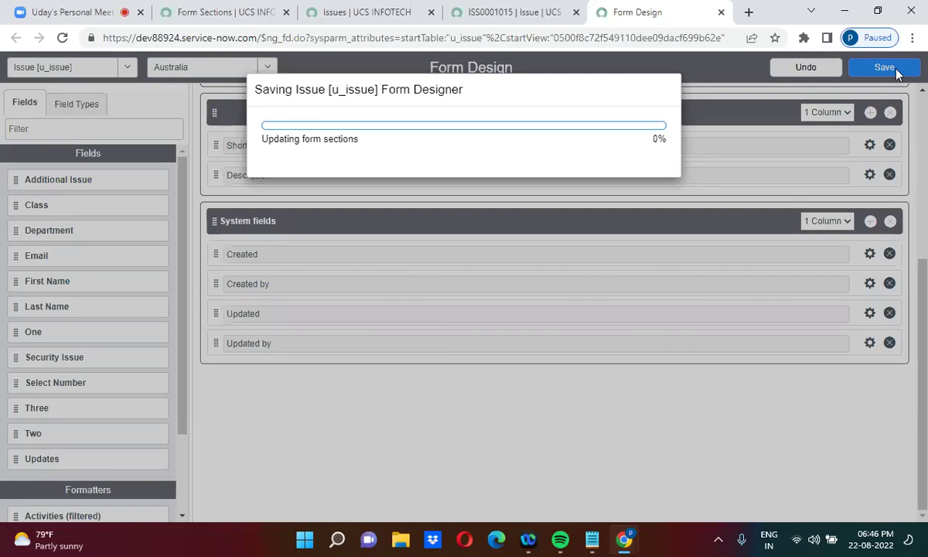
pyautogui.click(531, 12)
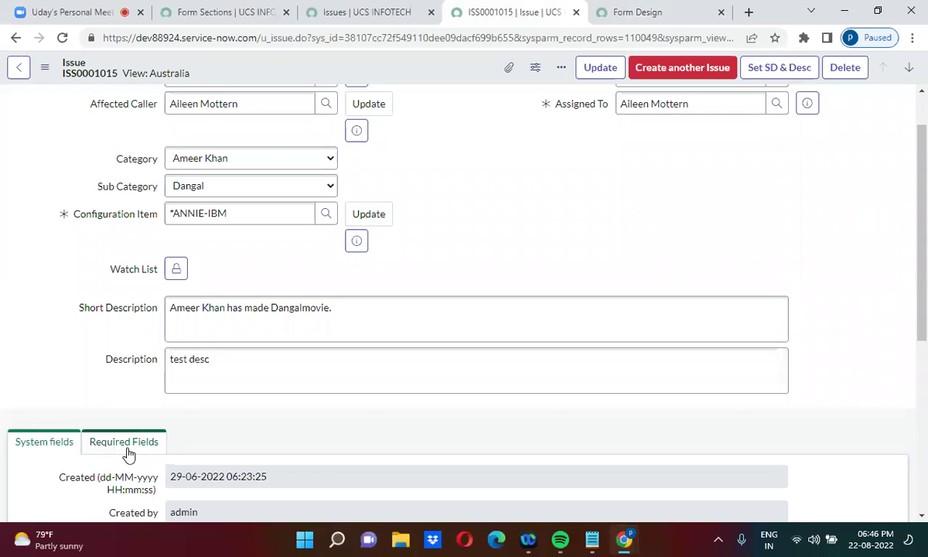
# Reload issue ISS0001015 to confirm the Australia view no longer has Required Fields.
pyautogui.click(638, 6)
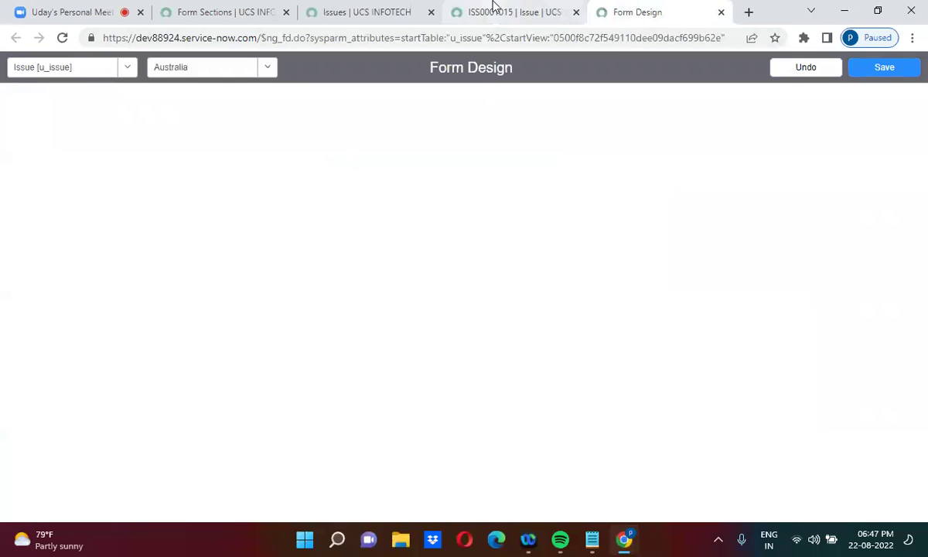
pyautogui.click(464, 13)
pyautogui.click(61, 38)
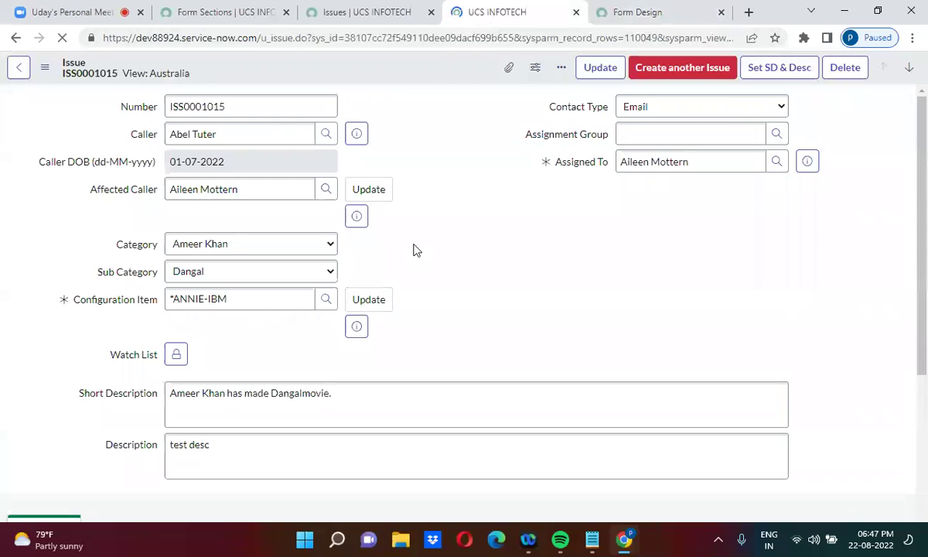
pyautogui.scroll(-1, 412, 250)
pyautogui.scroll(-3, 412, 255)
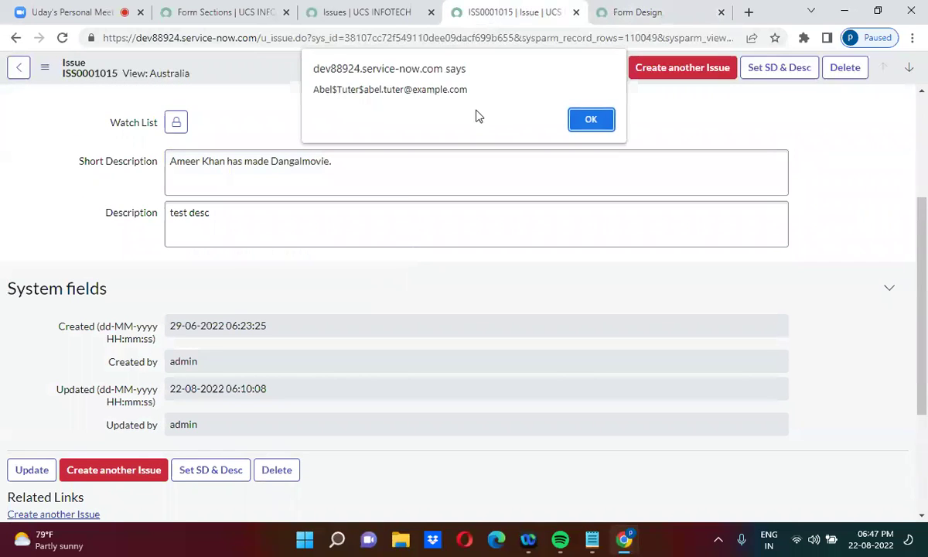
pyautogui.click(601, 126)
pyautogui.click(601, 128)
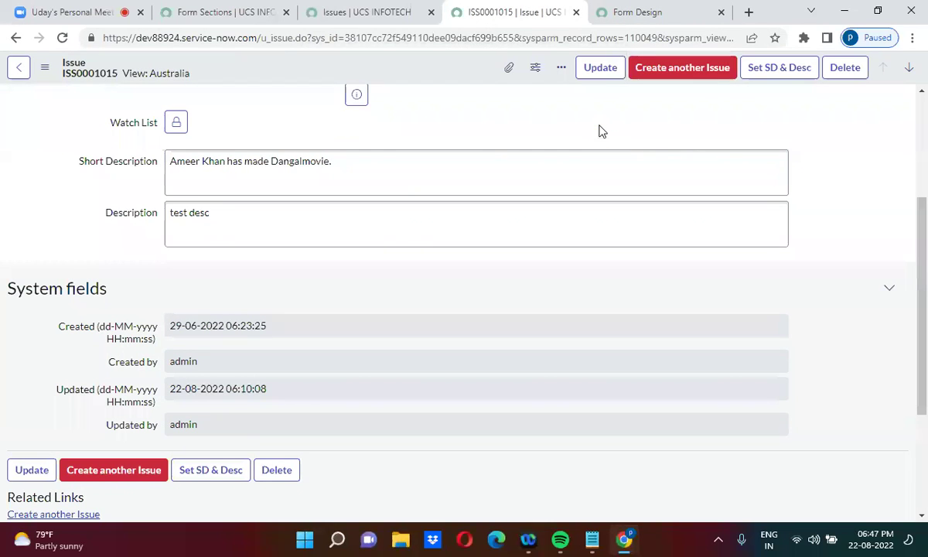
pyautogui.click(357, 12)
# Refresh the u_issue Form Sections list to confirm it shows eight records without Required Fields.
pyautogui.click(261, 9)
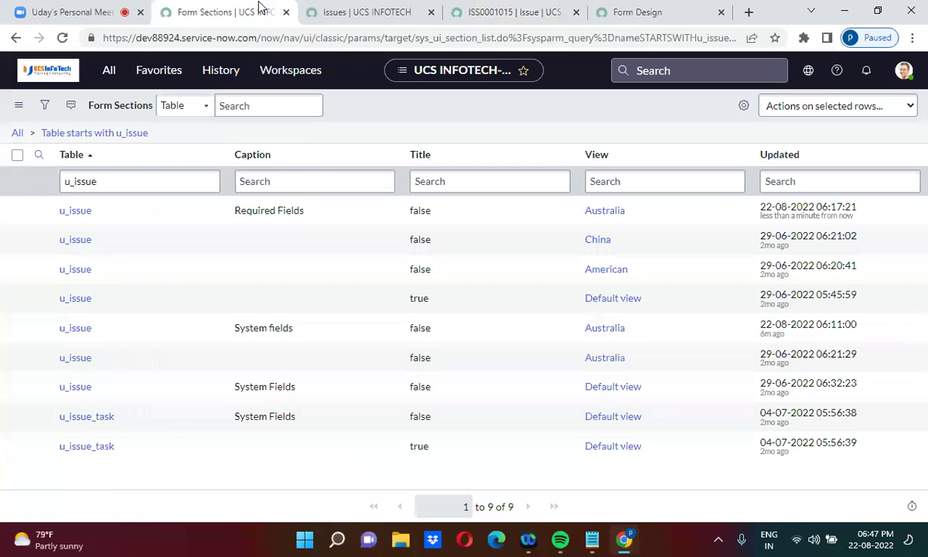
pyautogui.click(139, 136)
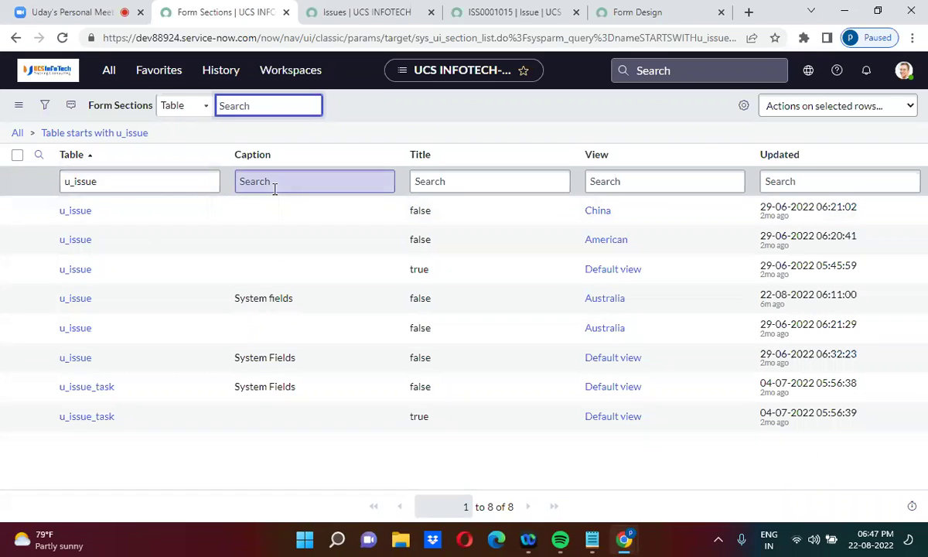
pyautogui.click(344, 124)
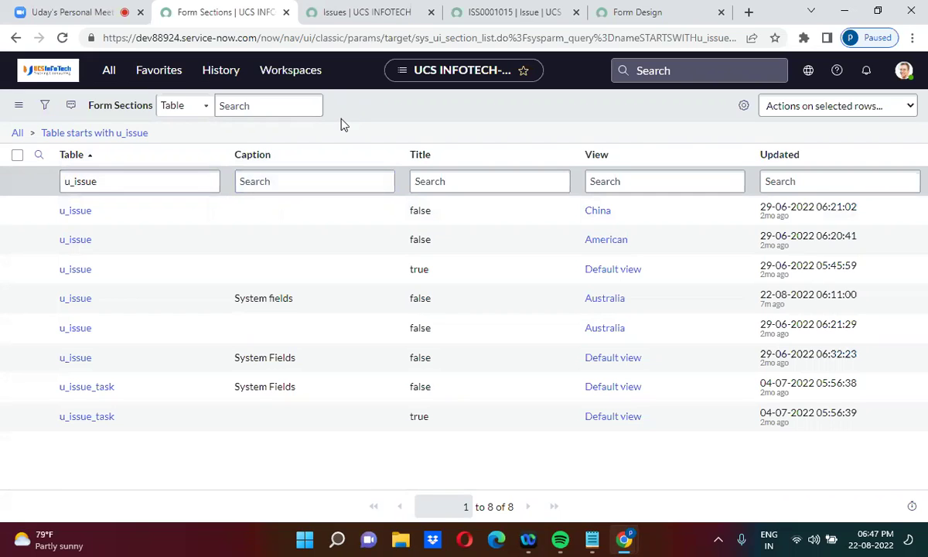
pyautogui.click(502, 11)
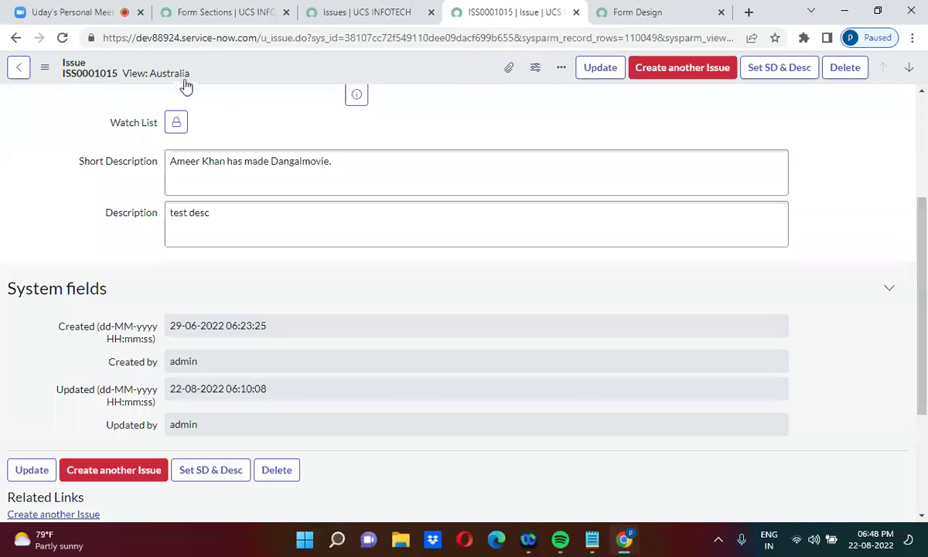
# Switch issue ISS0001015 to the China view.
pyautogui.click(44, 68)
pyautogui.moveTo(160, 187)
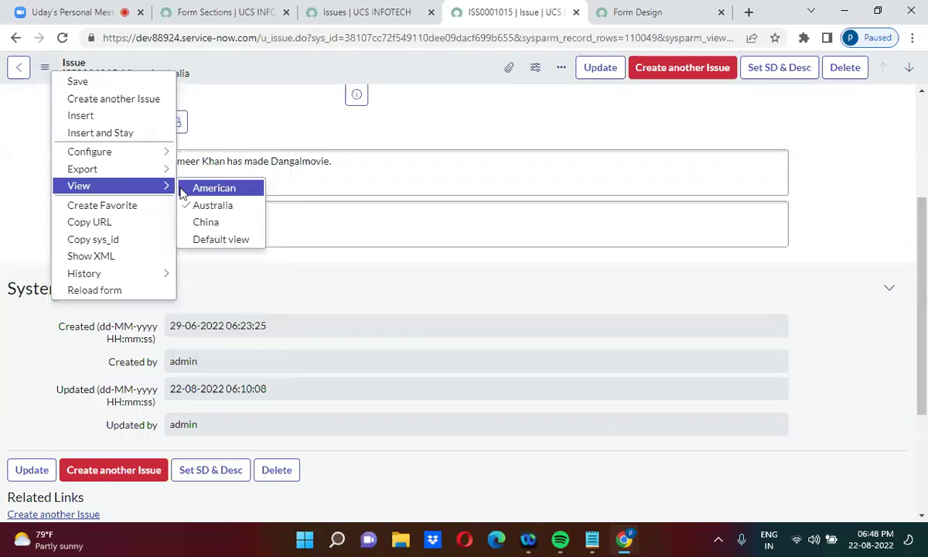
pyautogui.click(216, 222)
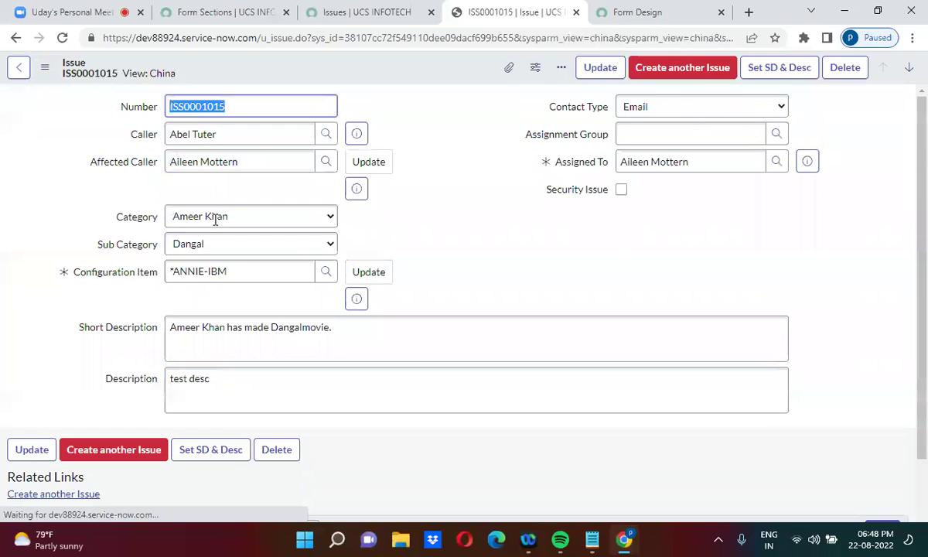
pyautogui.scroll(-1, 464, 265)
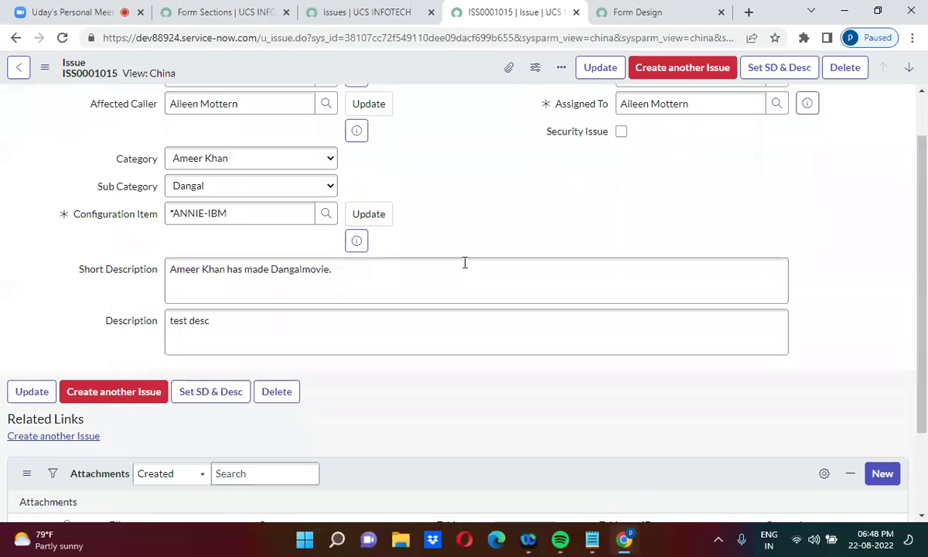
pyautogui.scroll(-2, 465, 263)
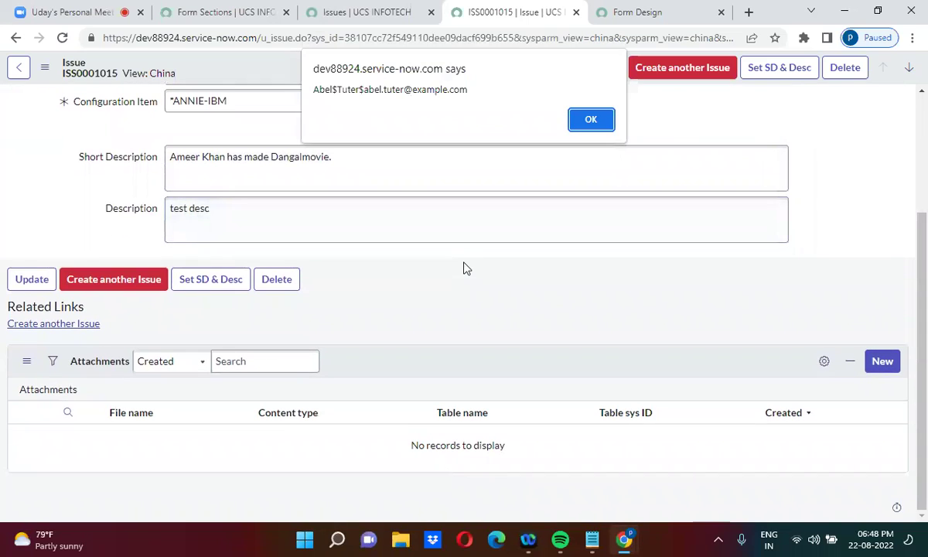
pyautogui.click(592, 120)
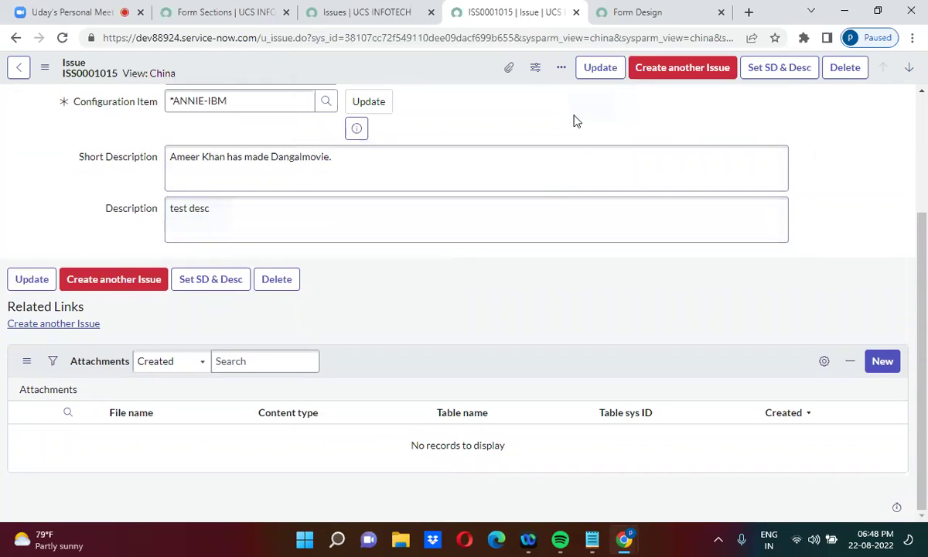
# Open Configure > Form Layout for the China view.
pyautogui.rightClick(354, 69)
pyautogui.moveTo(393, 147)
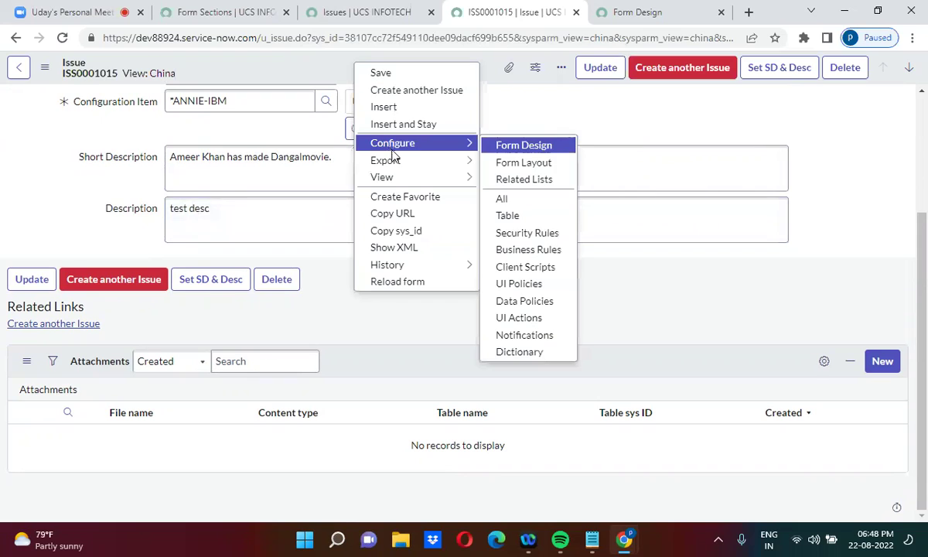
pyautogui.click(535, 163)
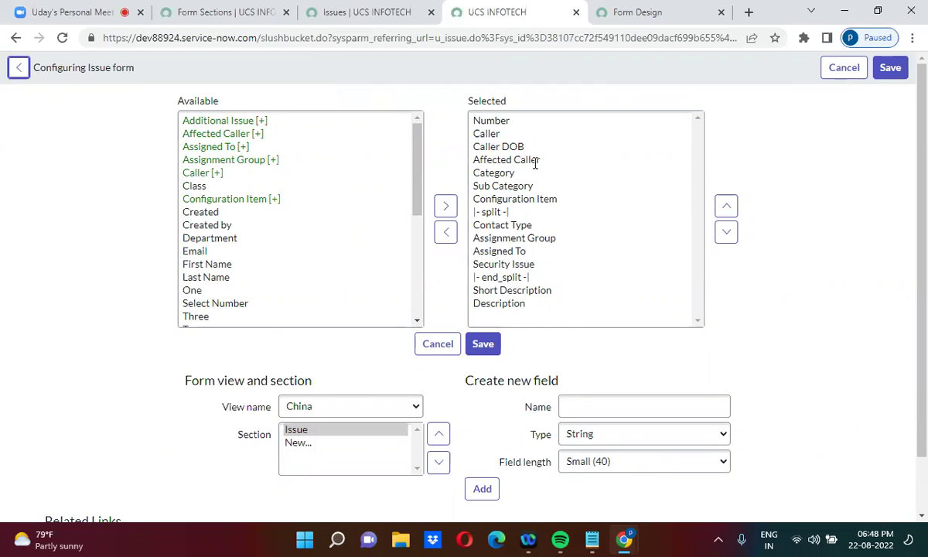
# Create a new form section captioned 'System fields'.
pyautogui.click(309, 445)
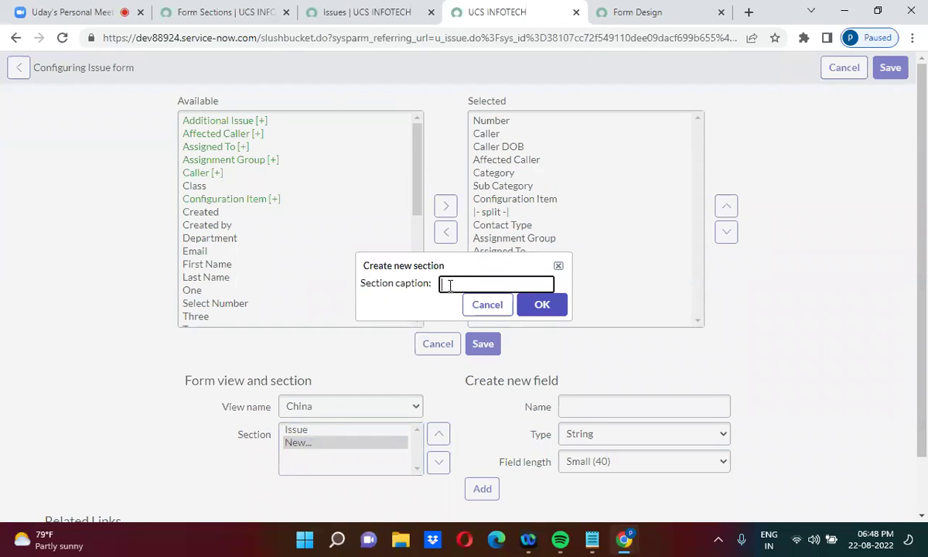
pyautogui.click(450, 284)
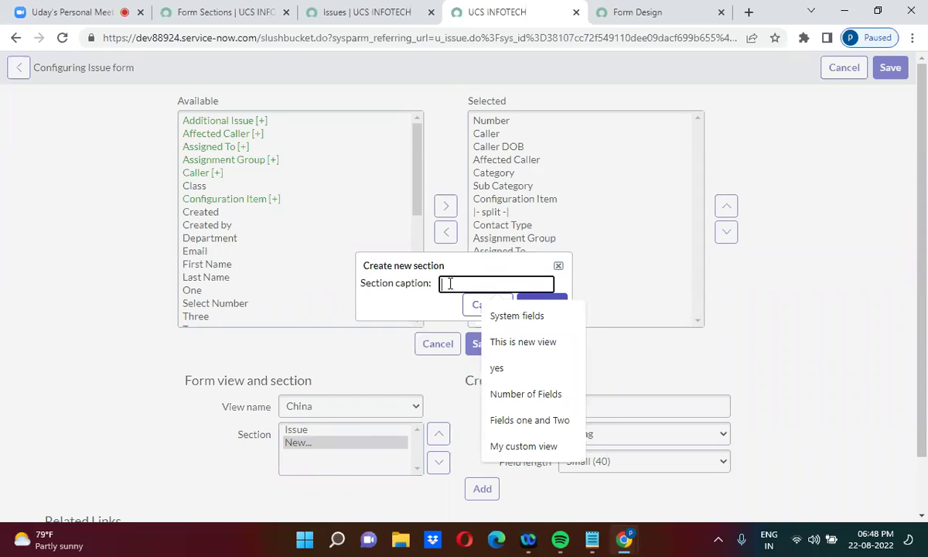
pyautogui.write('System')
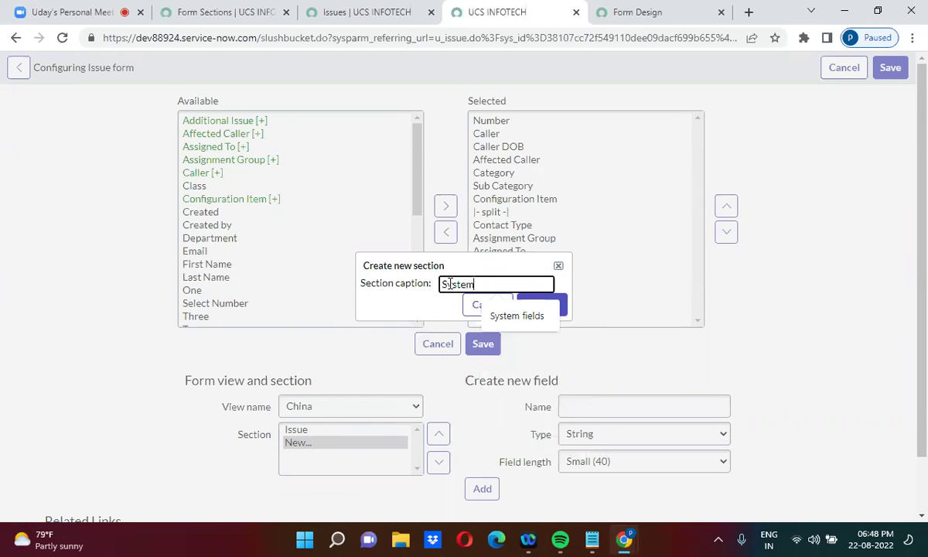
pyautogui.write(' Fields')
pyautogui.click(523, 315)
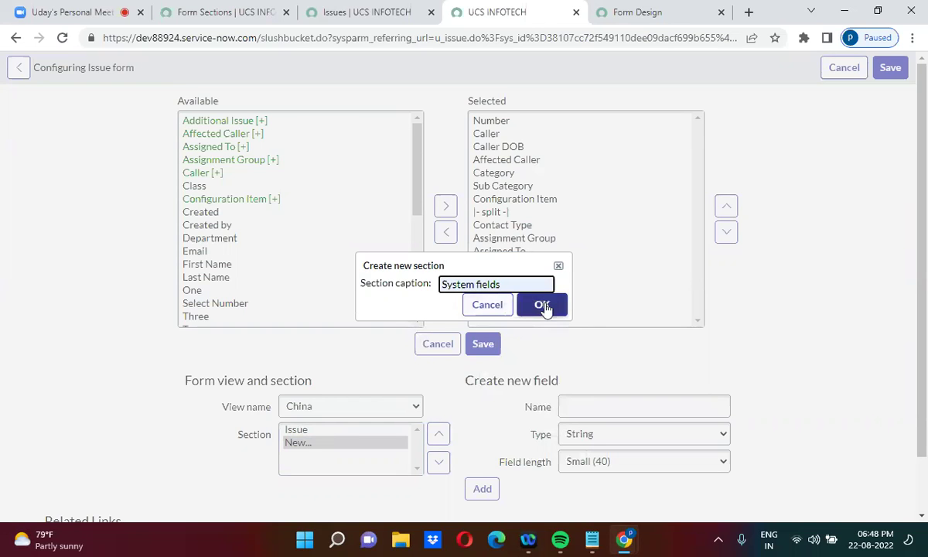
pyautogui.click(547, 304)
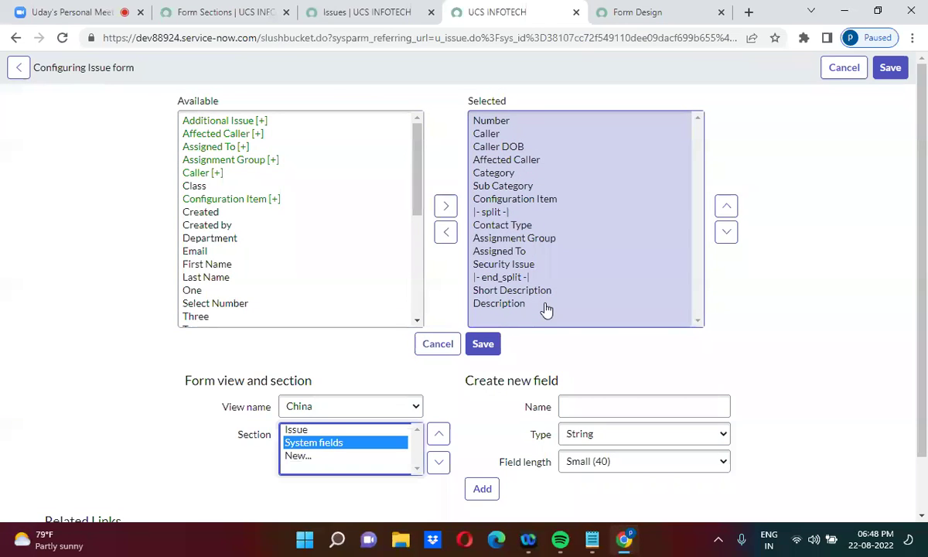
# Add Created, Created by, Updated and Updated by to System fields and save.
pyautogui.click(209, 216)
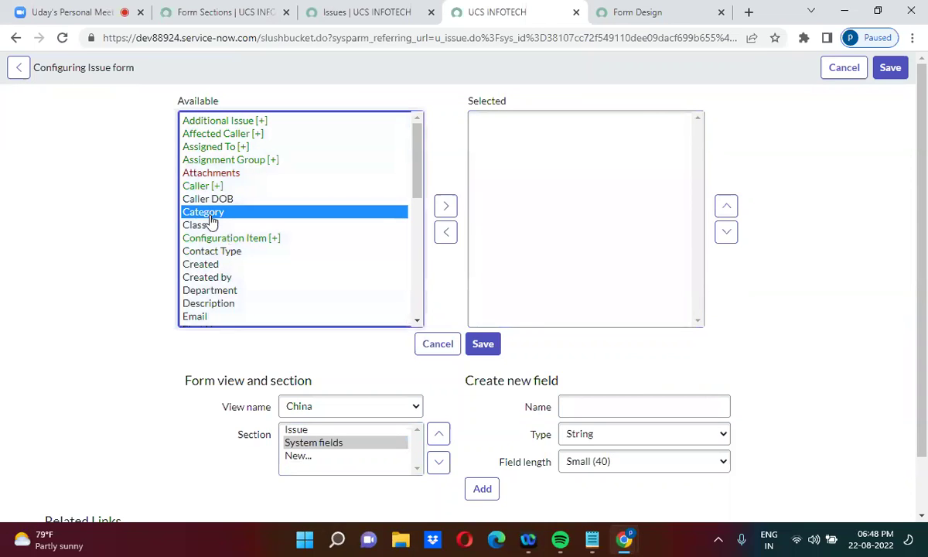
pyautogui.doubleClick(221, 265)
pyautogui.doubleClick(221, 265)
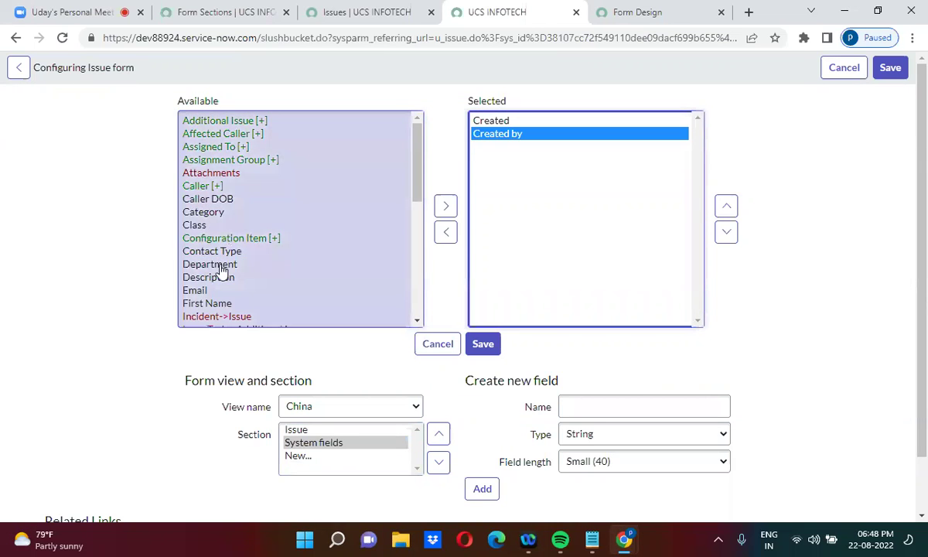
pyautogui.click(221, 265)
pyautogui.press('u')
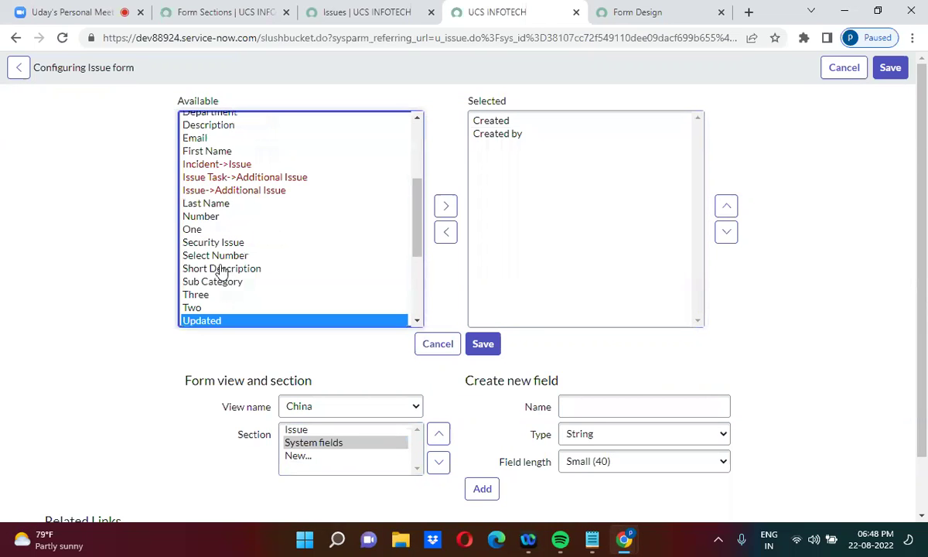
pyautogui.click(446, 206)
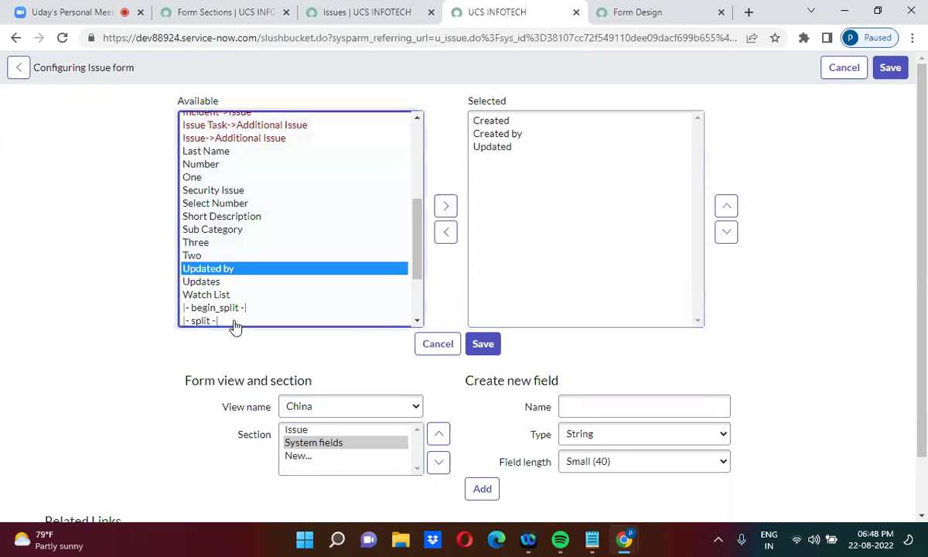
pyautogui.doubleClick(209, 320)
pyautogui.click(481, 345)
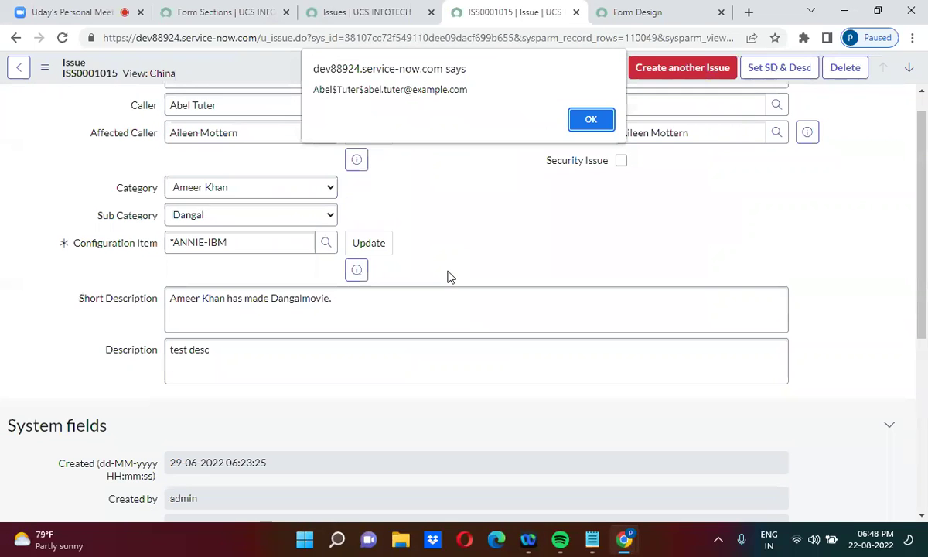
# Dismiss the issue form's alert and return to the u_issue Form Sections list.
pyautogui.click(590, 119)
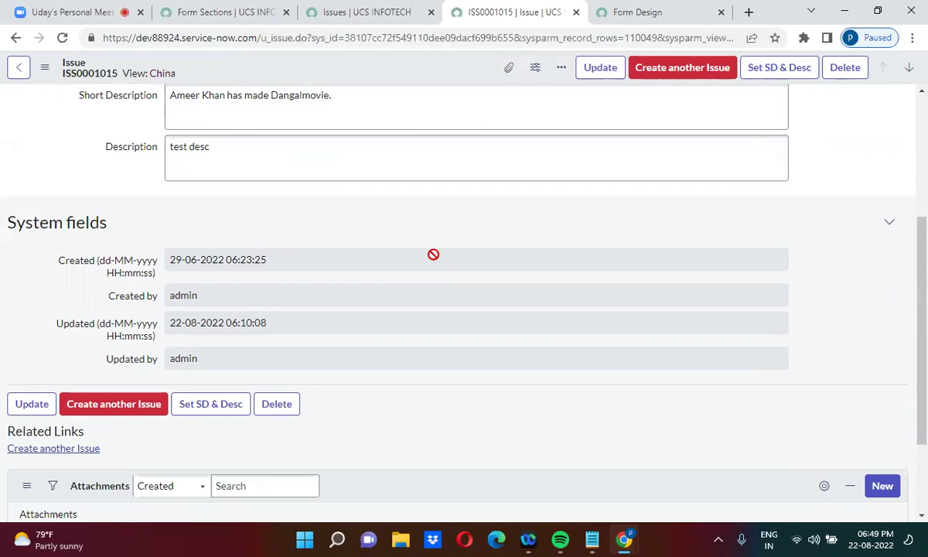
pyautogui.click(227, 10)
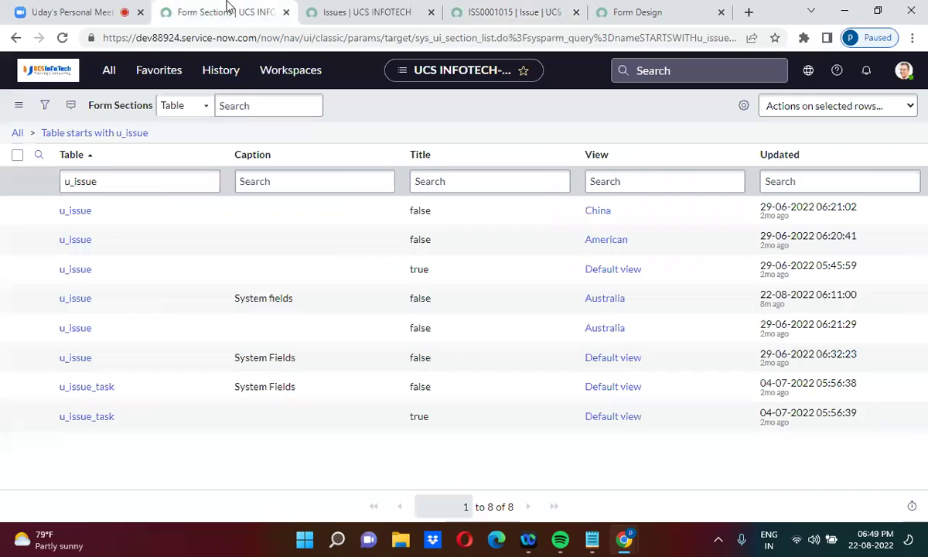
# Refresh the u_issue Form Sections list and filter it to the China view.
pyautogui.click(132, 136)
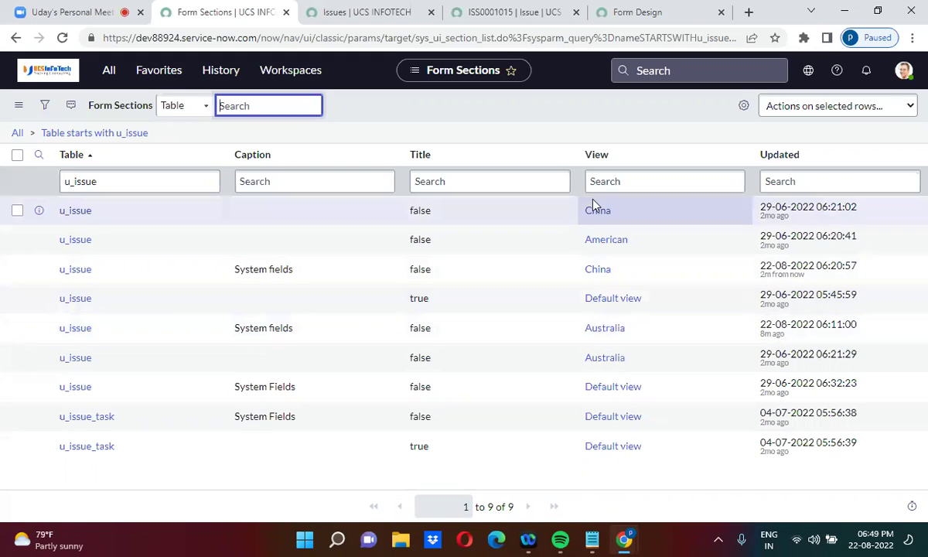
pyautogui.rightClick(596, 214)
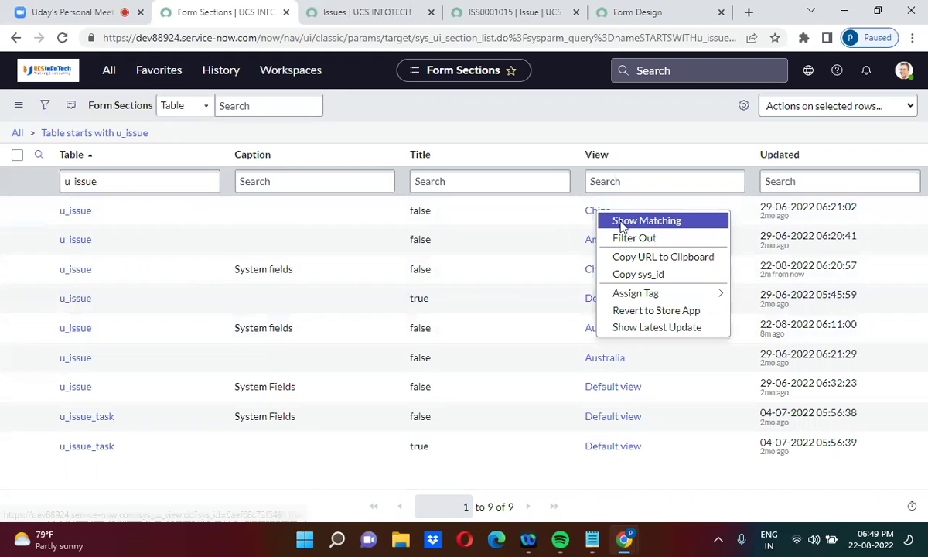
pyautogui.press('Escape')
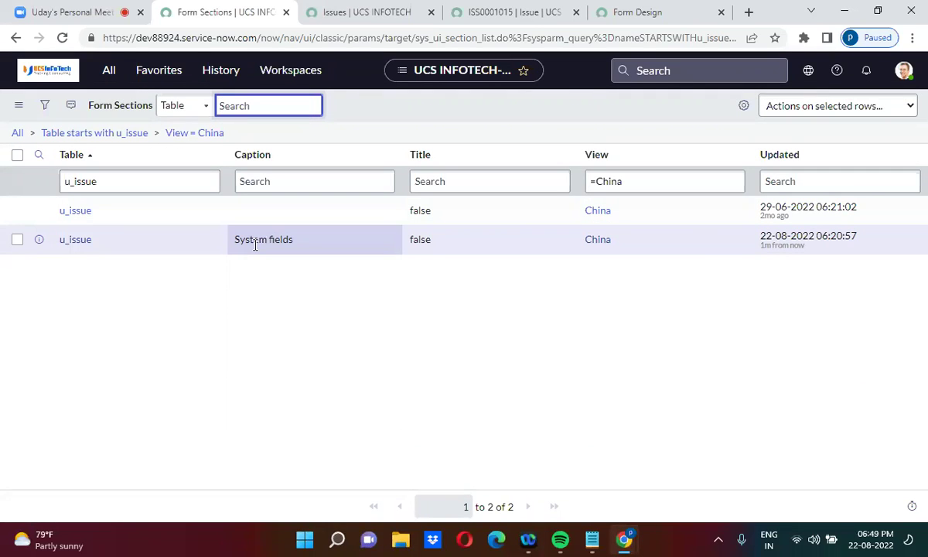
# Delete the China view's System fields form section.
pyautogui.click(17, 240)
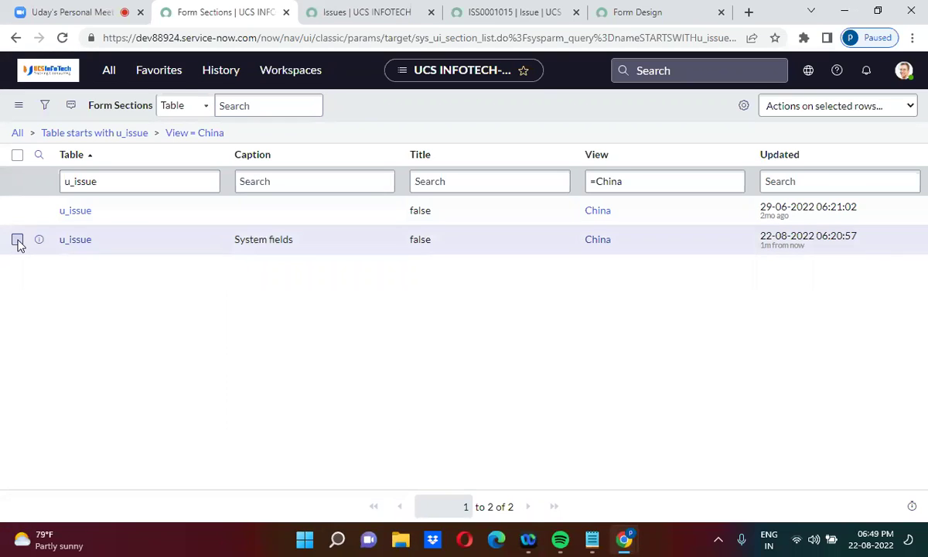
pyautogui.click(808, 112)
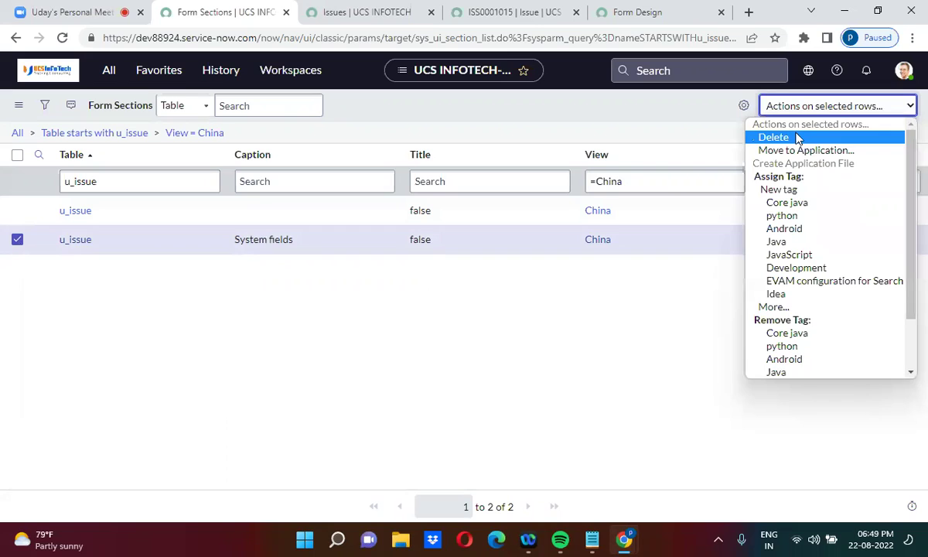
pyautogui.click(798, 138)
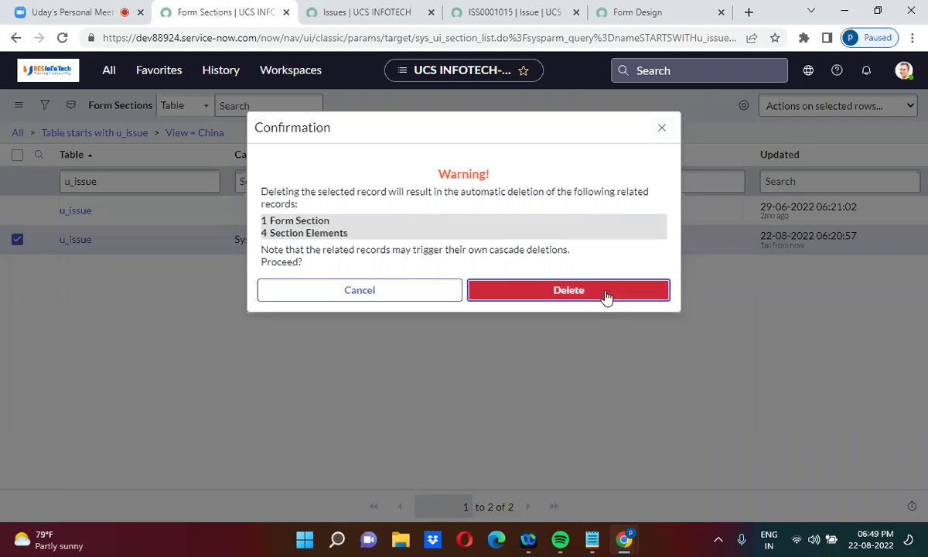
pyautogui.click(606, 298)
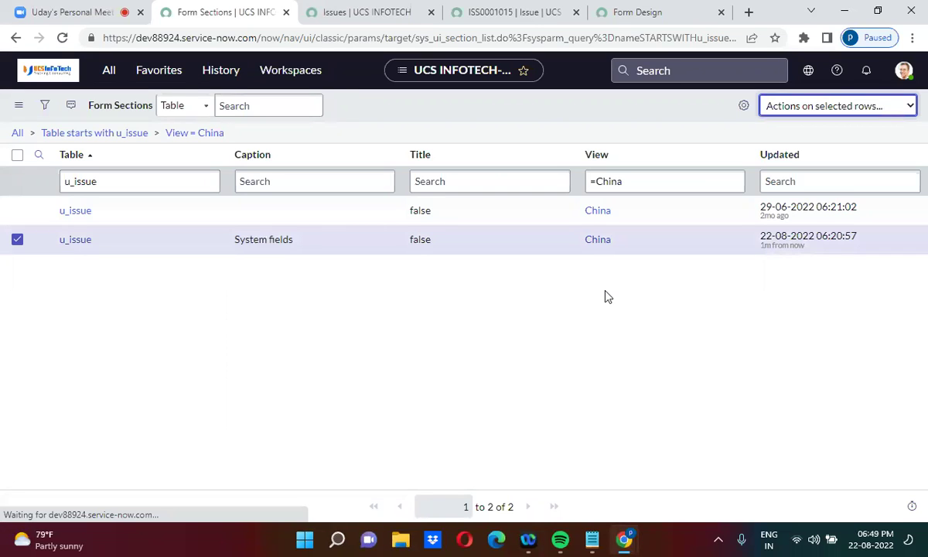
pyautogui.click(522, 14)
# Reload issue ISS0001015 and check its China view no longer has a System fields section.
pyautogui.click(61, 38)
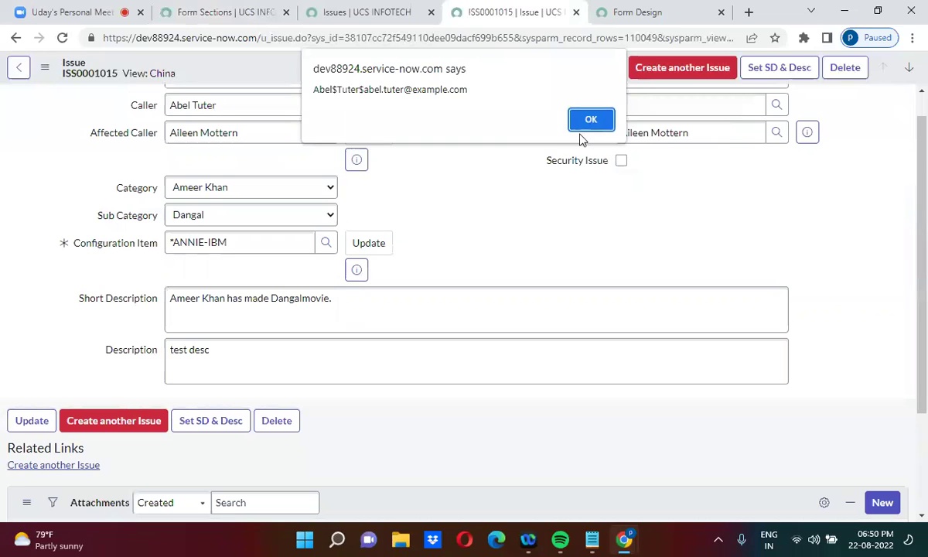
pyautogui.click(586, 120)
pyautogui.scroll(-1, 486, 230)
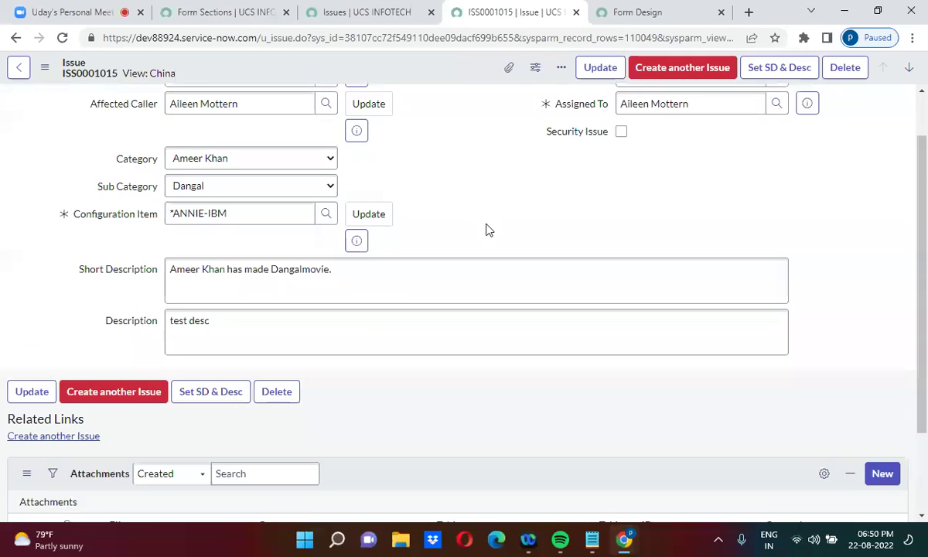
pyautogui.scroll(-1, 485, 230)
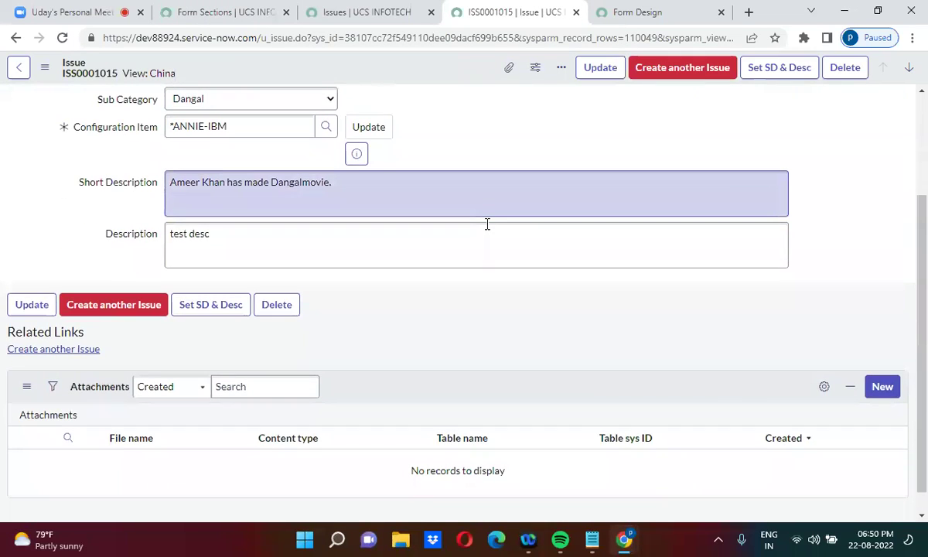